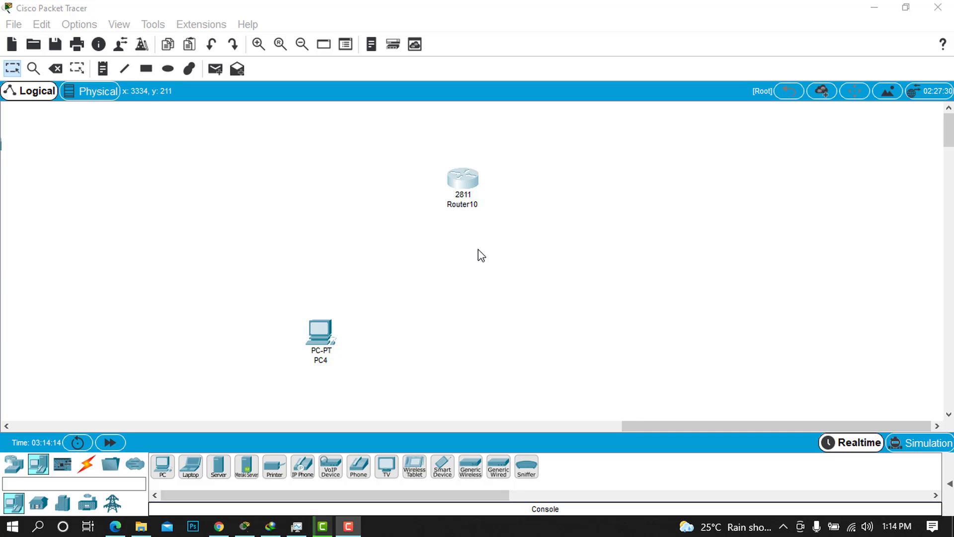
# Rename the 2811 router's label from Router10 to 'Hano Media Office'
pyautogui.click(467, 208)
pyautogui.moveTo(502, 208); pyautogui.dragTo(437, 206)
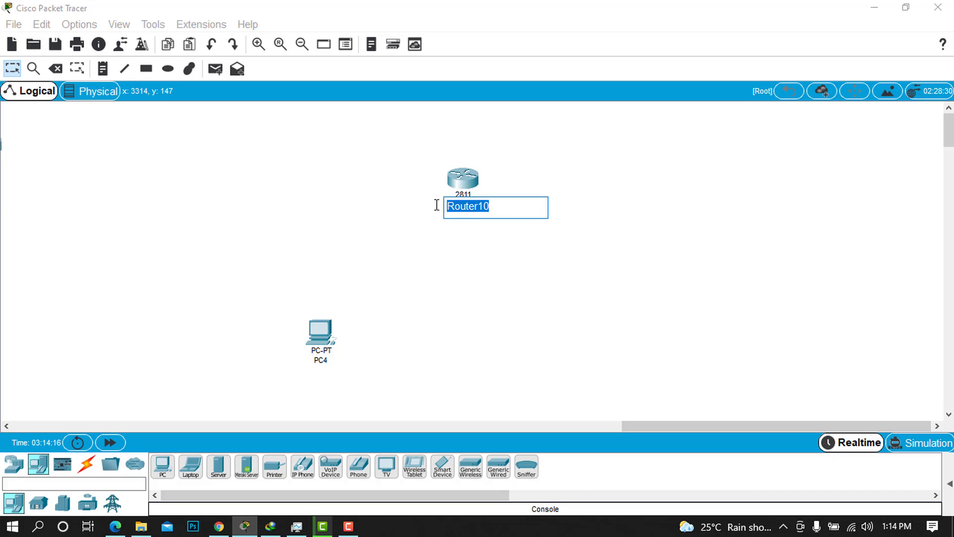
pyautogui.click(542, 275)
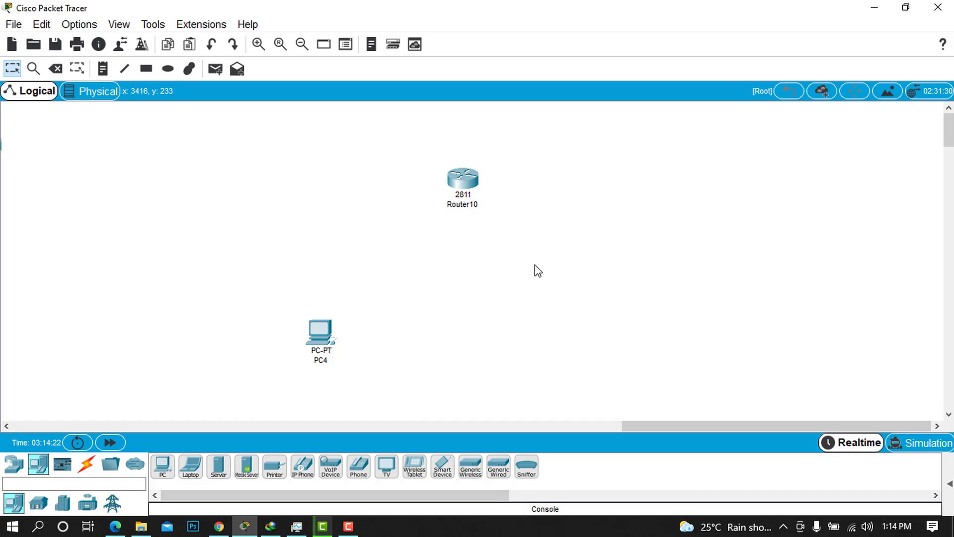
pyautogui.click(473, 205)
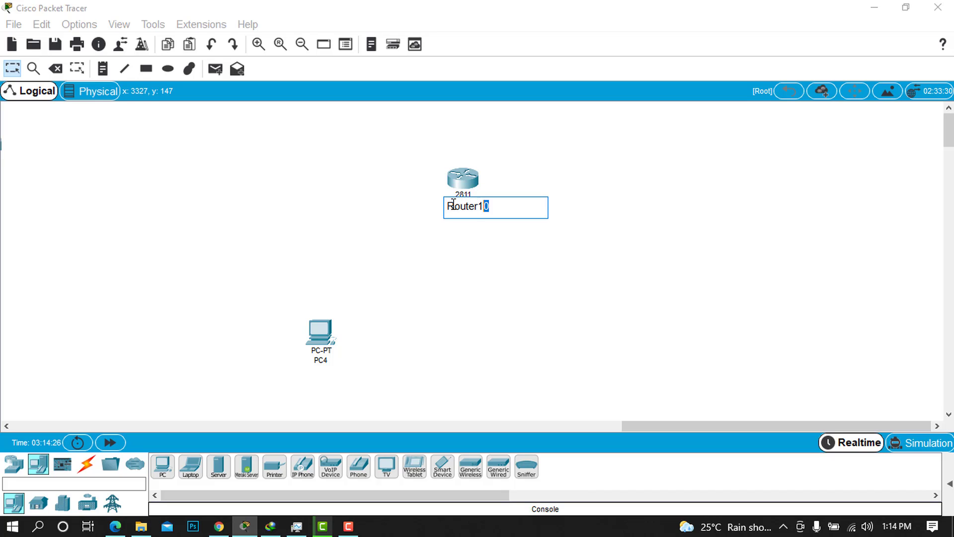
pyautogui.doubleClick(475, 206)
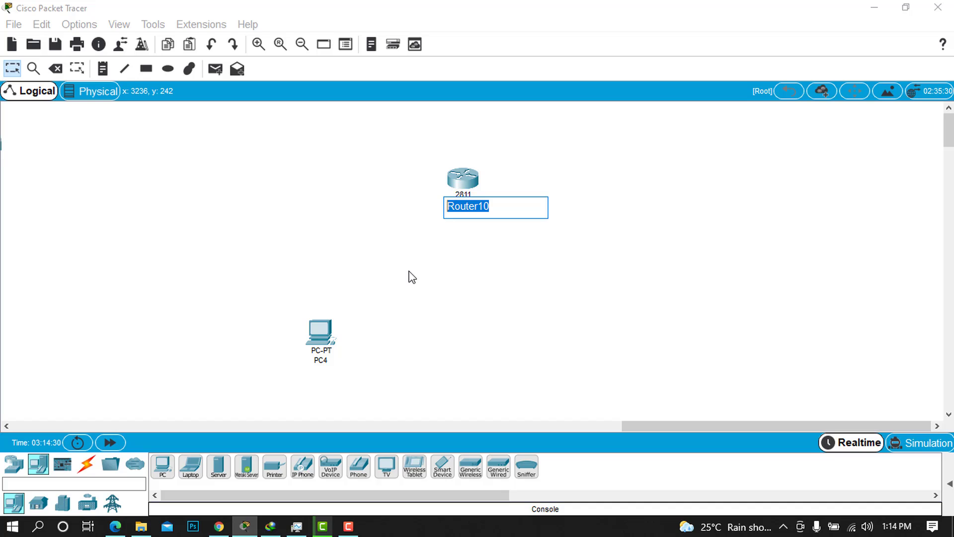
pyautogui.write('H')
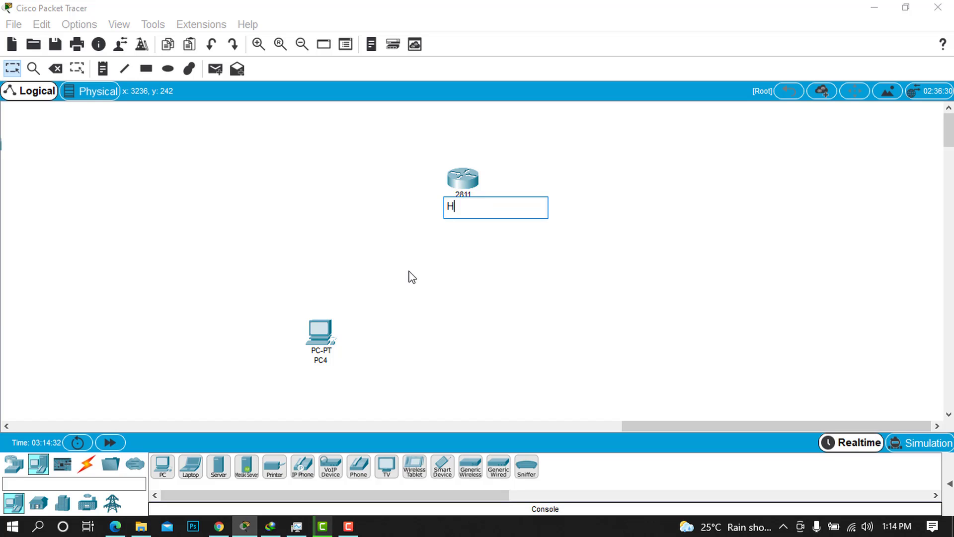
pyautogui.write('ano Media Office')
pyautogui.press('Return')
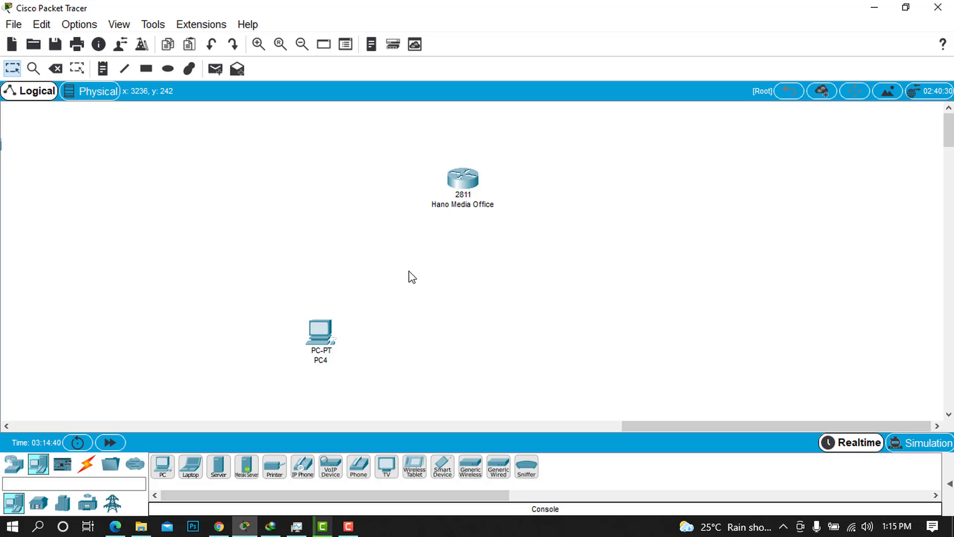
# Relabel the PC from PC4 to 'Admin'
pyautogui.doubleClick(321, 341)
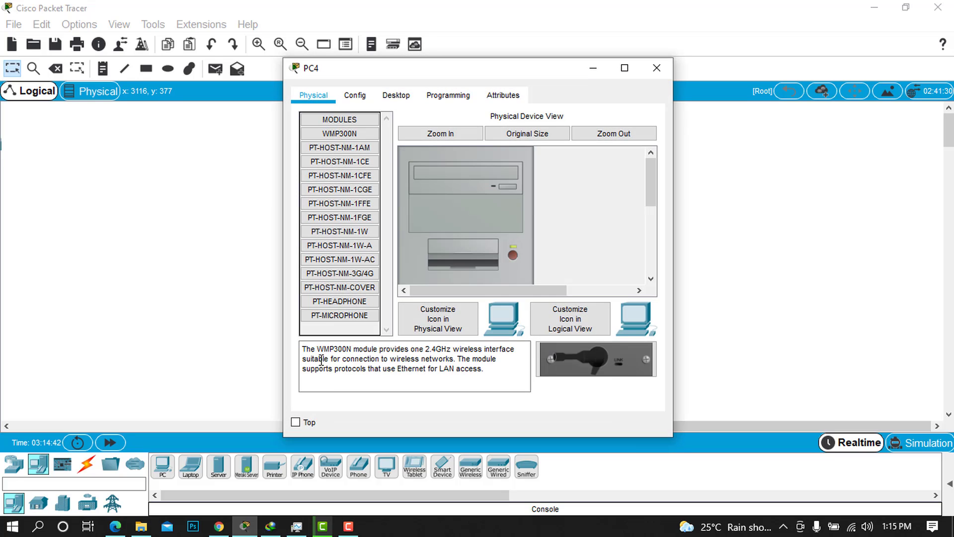
pyautogui.click(667, 69)
pyautogui.click(323, 361)
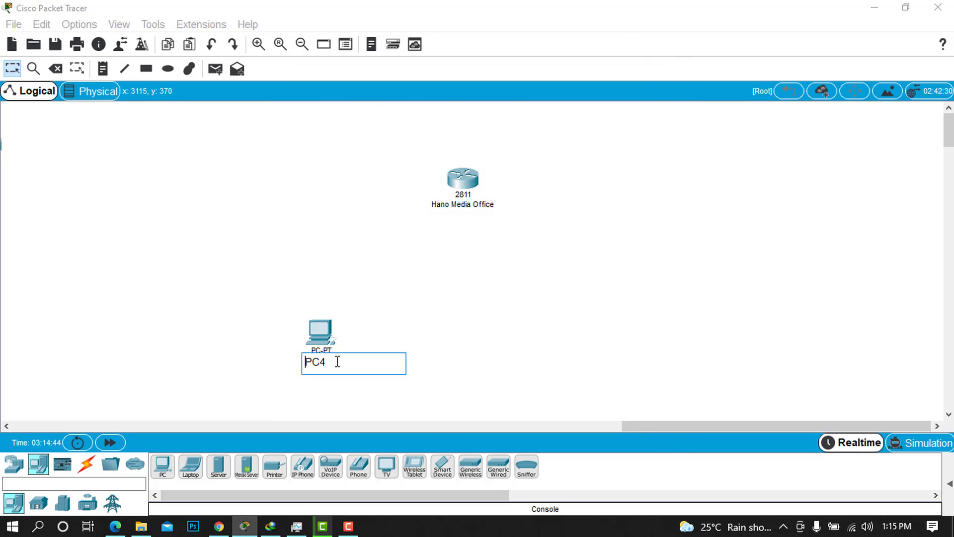
pyautogui.moveTo(336, 362); pyautogui.dragTo(217, 351)
pyautogui.write('Admin')
pyautogui.press('Return')
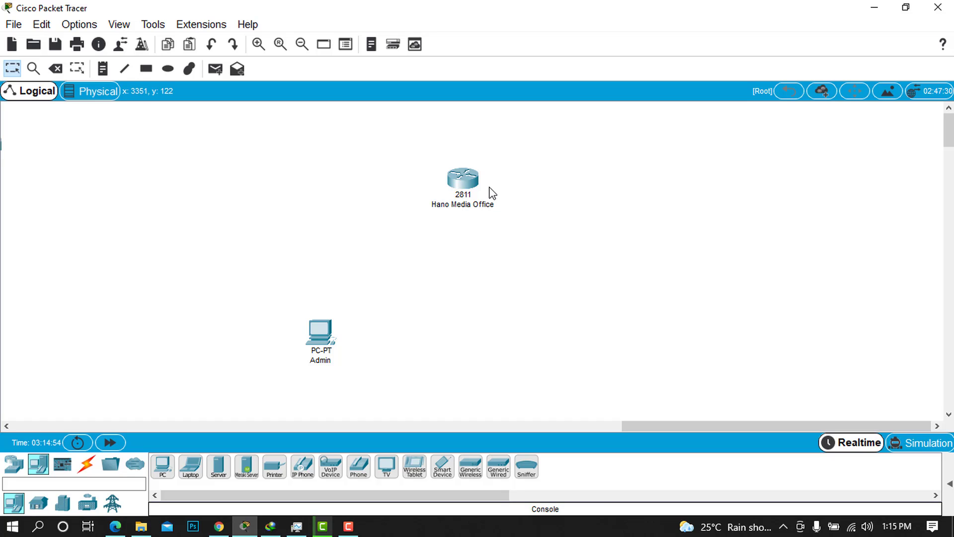
pyautogui.click(463, 181)
# Answer 'n' to the router's initial configuration dialog in the CLI, then close its window
pyautogui.click(388, 95)
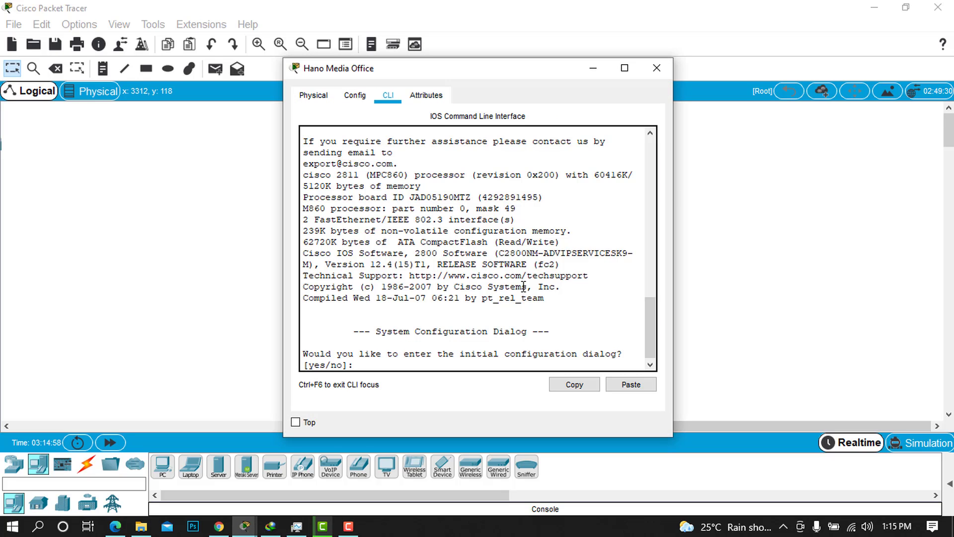
pyautogui.write('n')
pyautogui.press('Return')
pyautogui.press('Return')
pyautogui.press('Return')
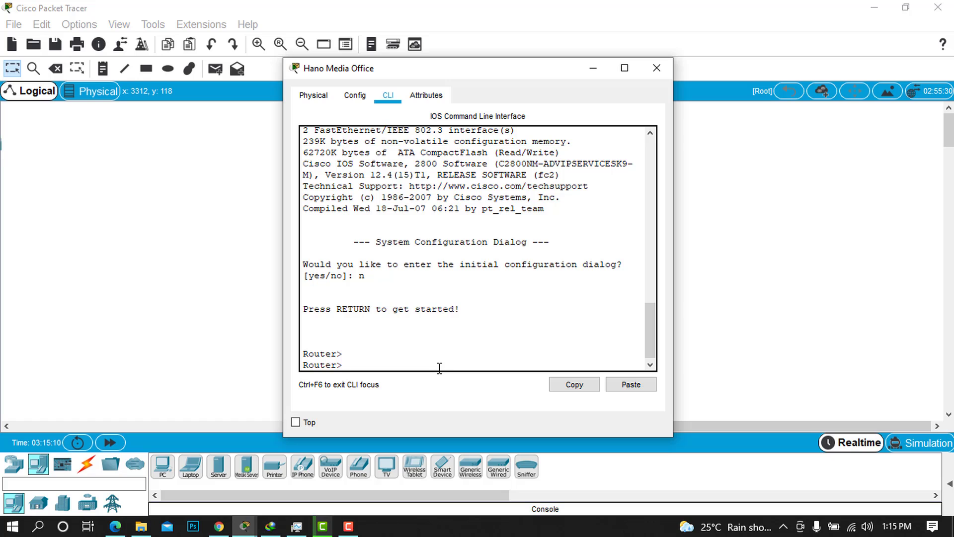
pyautogui.click(656, 68)
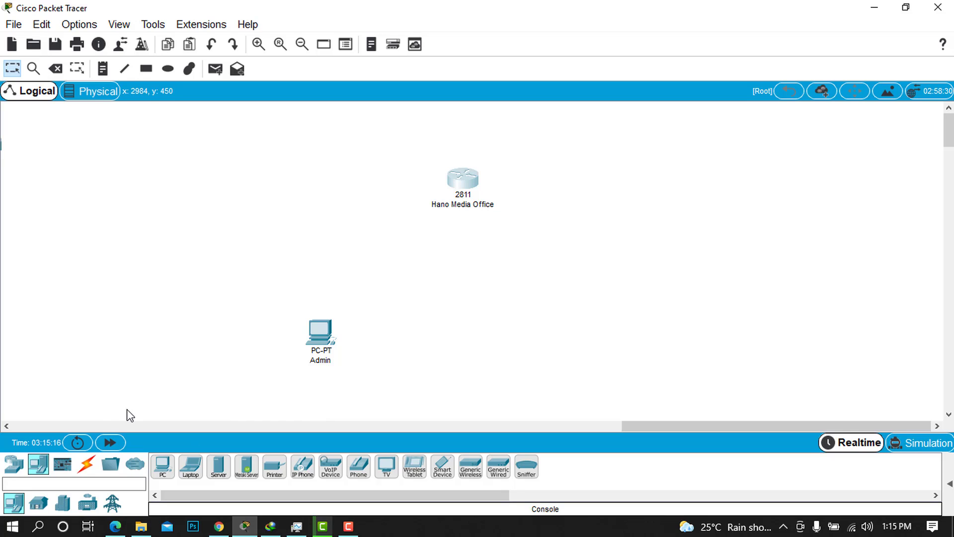
# Run a console cable from the Admin PC's RS 232 port to the router's Console port
pyautogui.moveTo(320, 332); pyautogui.dragTo(471, 325)
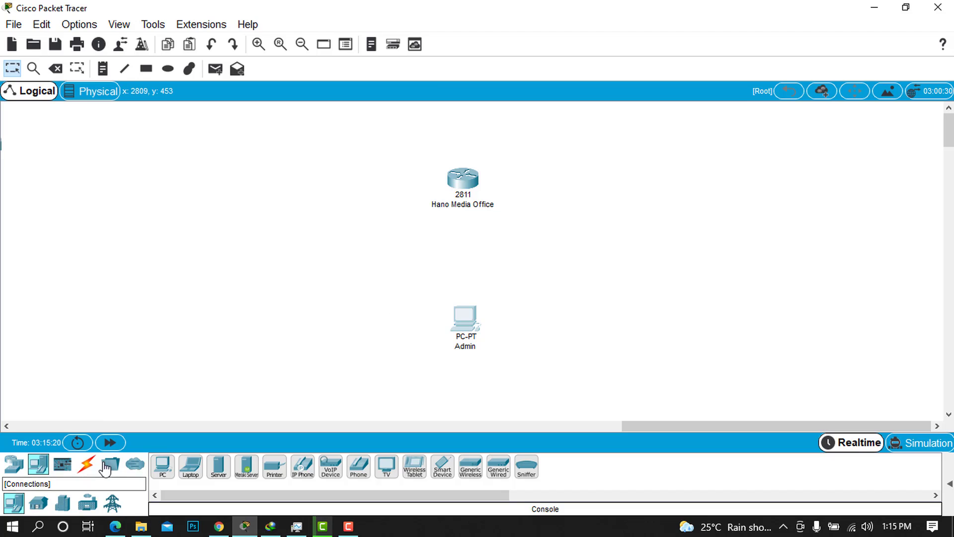
pyautogui.click(86, 465)
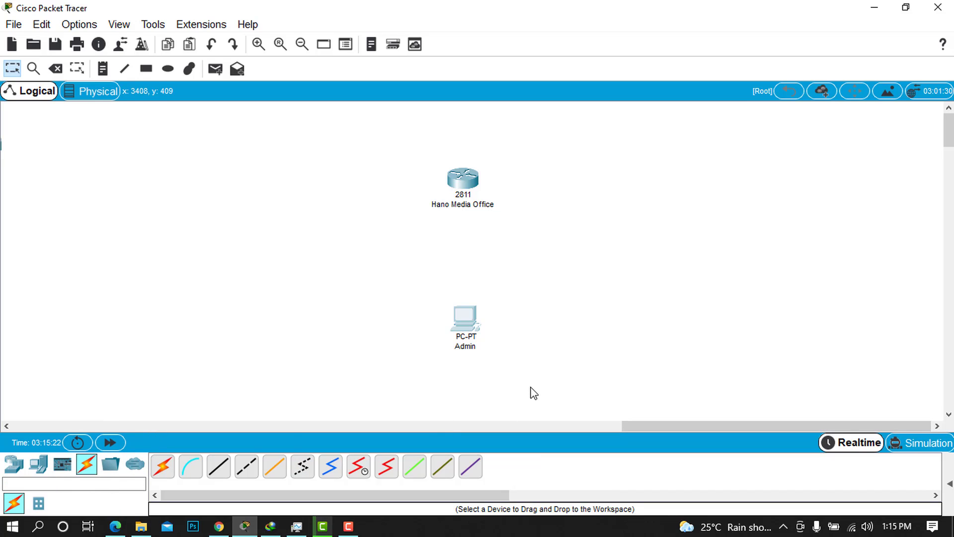
pyautogui.click(190, 466)
pyautogui.click(470, 330)
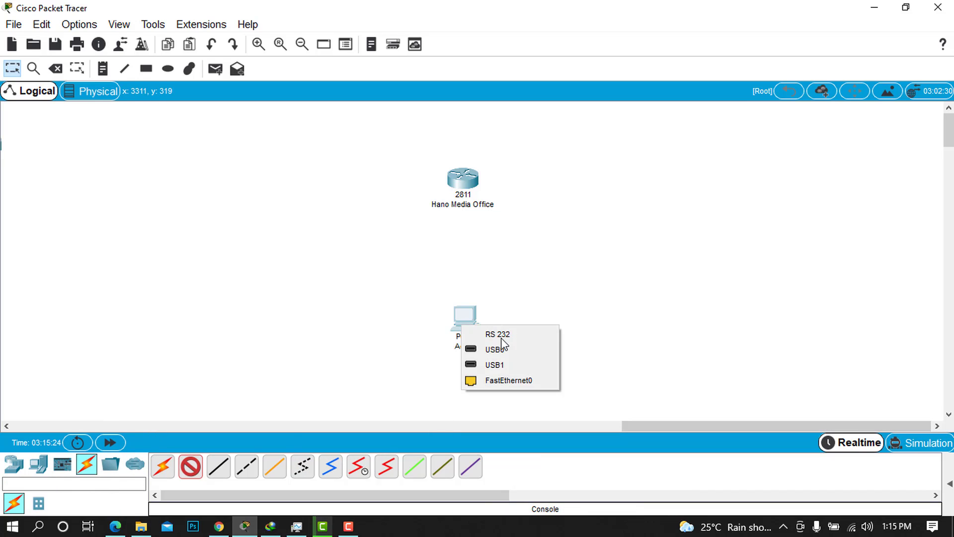
pyautogui.click(494, 334)
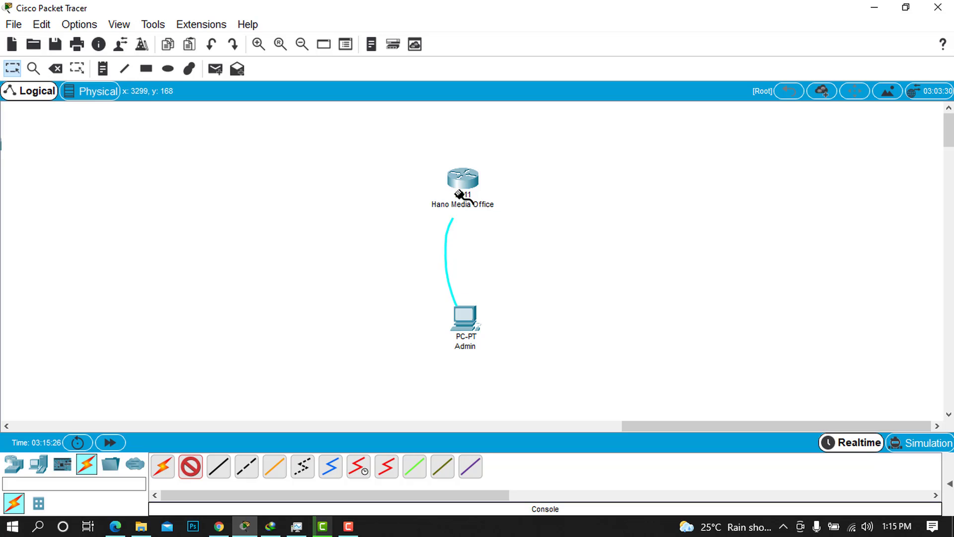
pyautogui.click(463, 185)
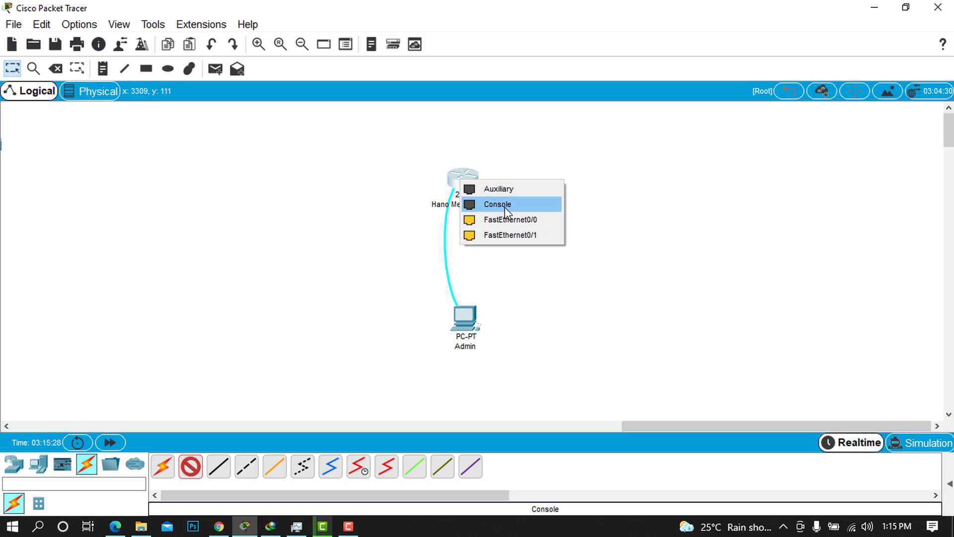
pyautogui.click(505, 207)
pyautogui.moveTo(470, 321); pyautogui.dragTo(311, 277)
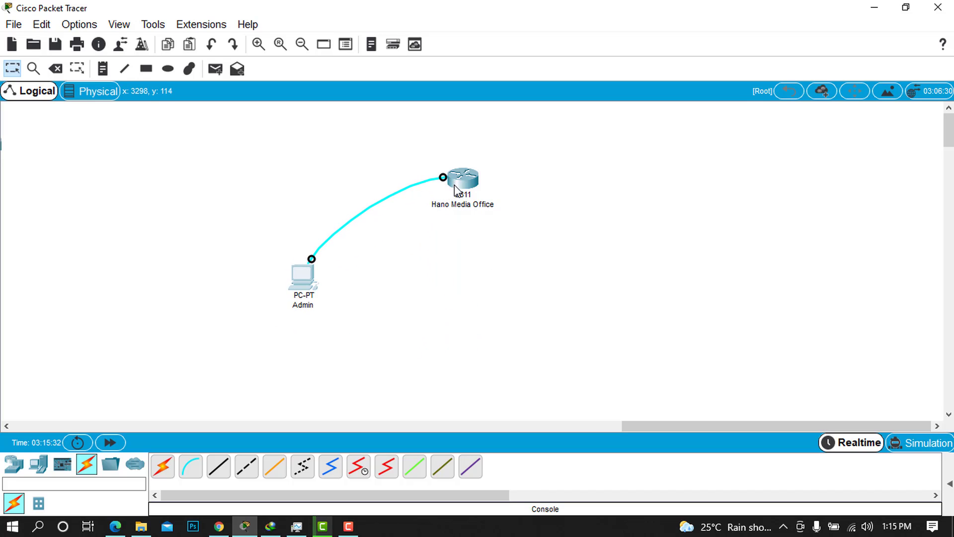
pyautogui.moveTo(309, 287)
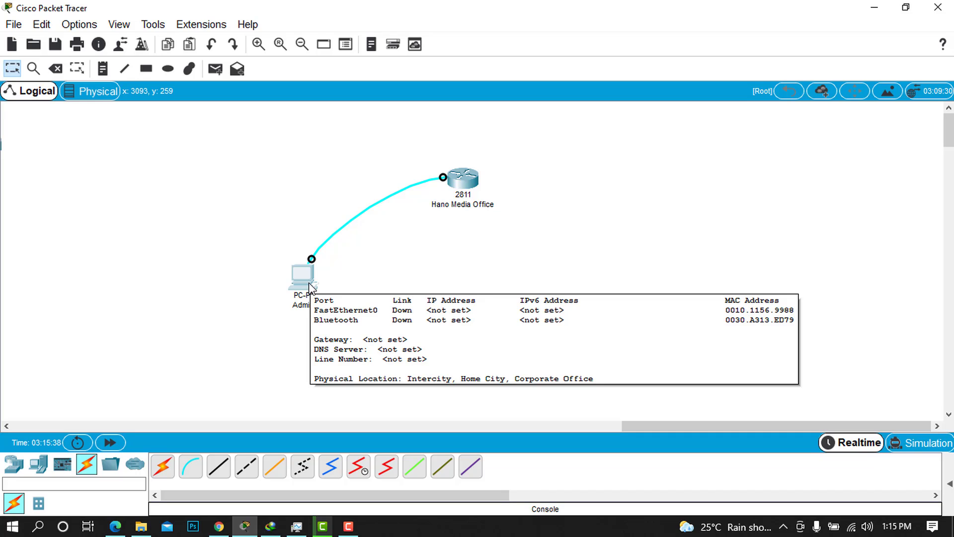
# Launch the Admin PC's Terminal with 9600 baud, 8 data bits, no parity, 1 stop bit
pyautogui.click(303, 276)
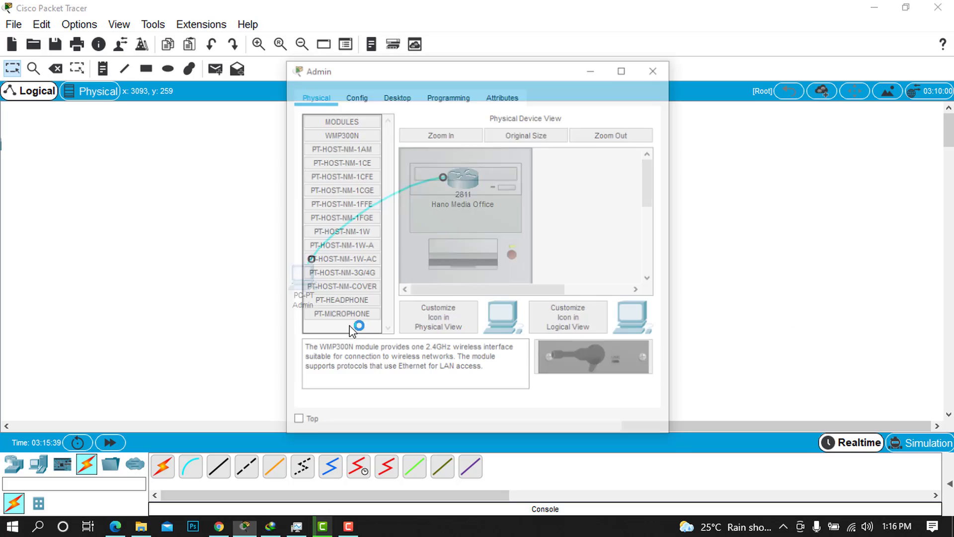
pyautogui.click(396, 95)
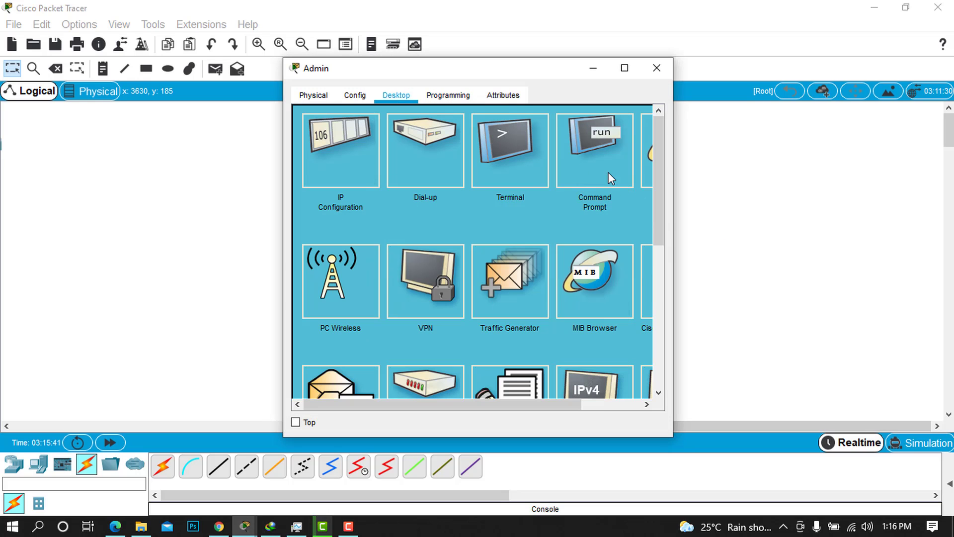
pyautogui.click(511, 163)
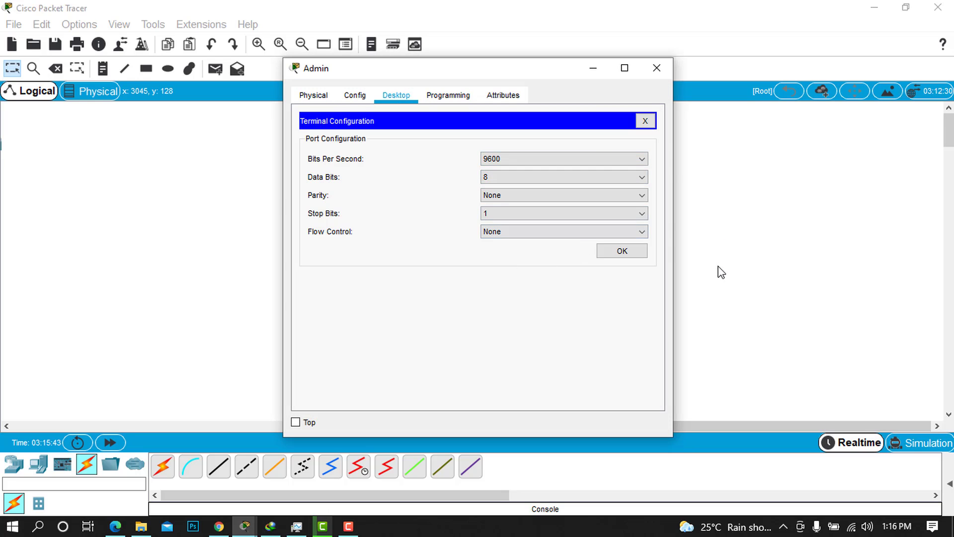
pyautogui.click(623, 251)
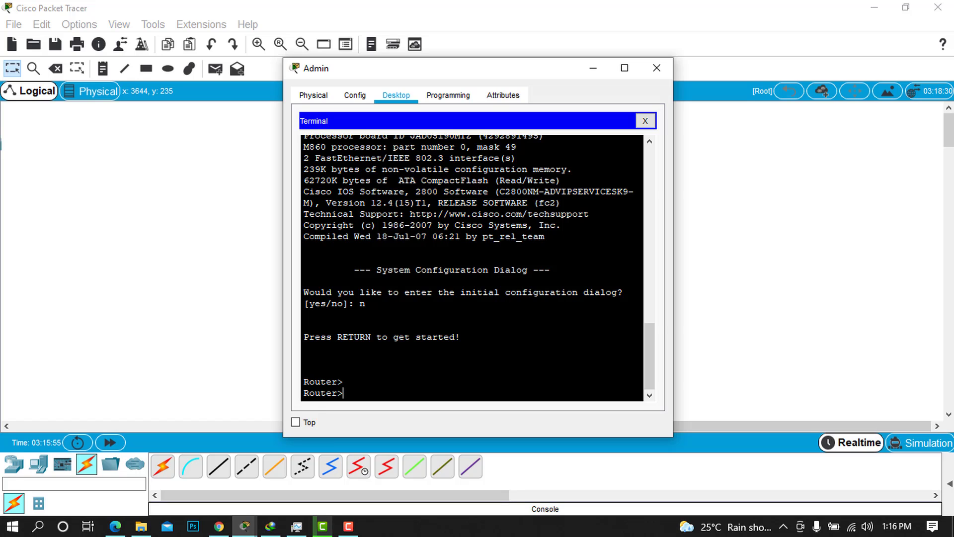
# Enter privileged mode with en and global configuration with configure terminal
pyautogui.write('en')
pyautogui.press('Return')
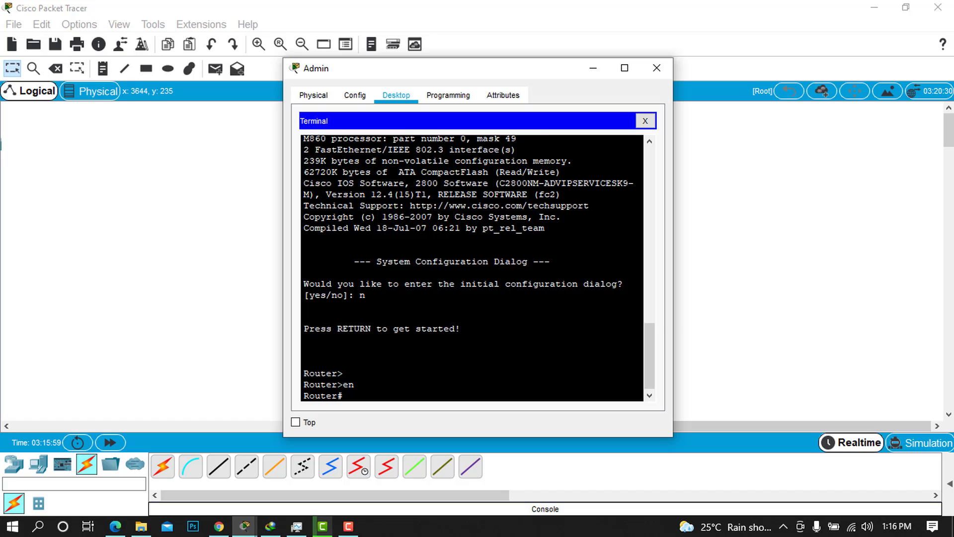
pyautogui.write('configu')
pyautogui.press('Tab')
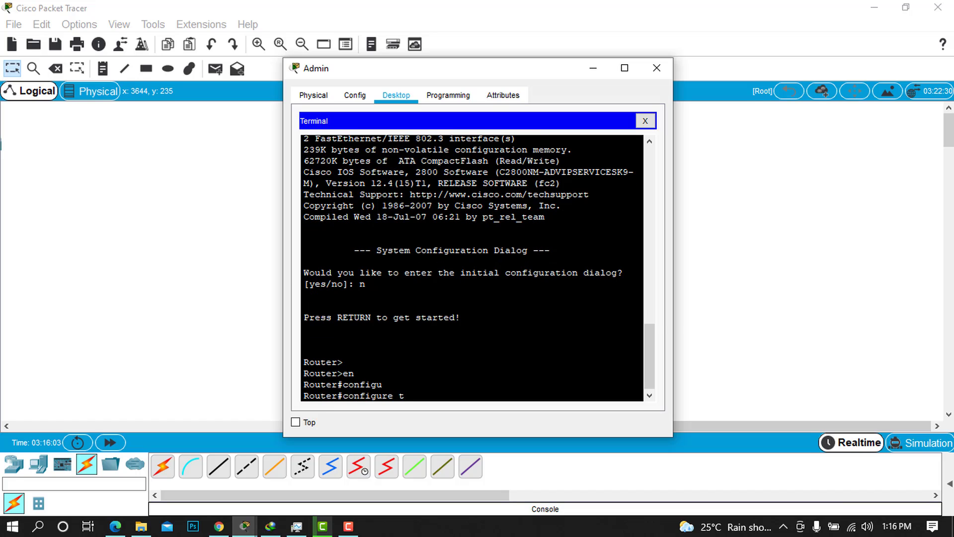
pyautogui.press('BackSpace')
pyautogui.press('Tab')
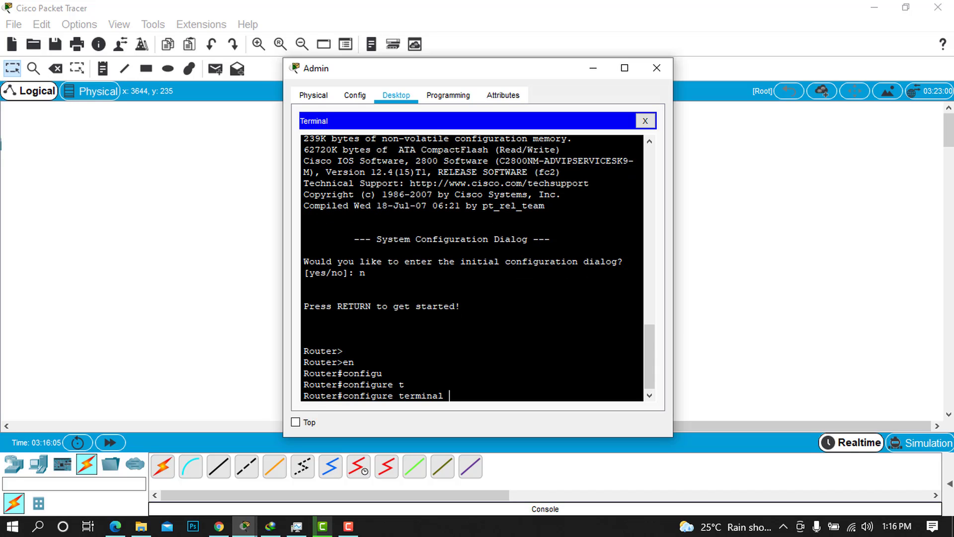
pyautogui.press('Return')
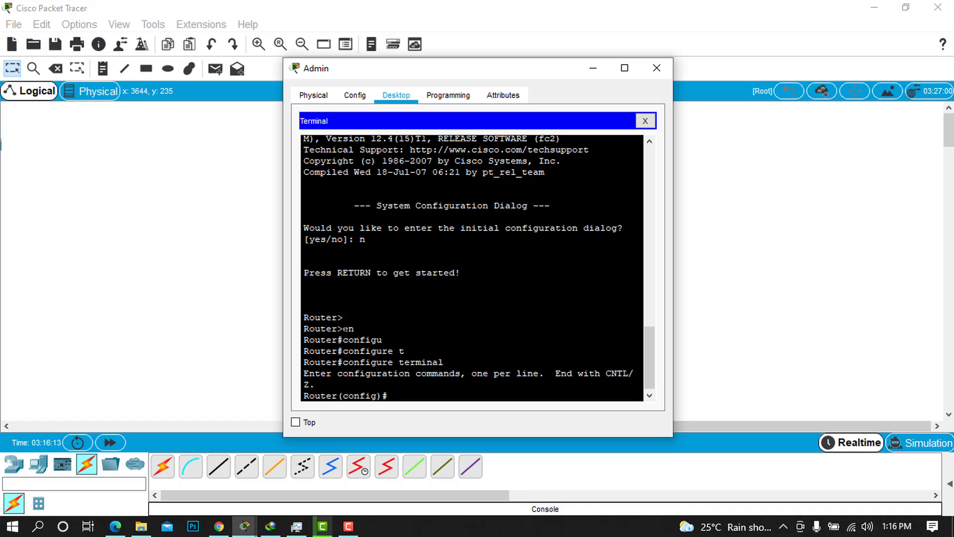
pyautogui.moveTo(344, 328); pyautogui.dragTo(359, 328)
pyautogui.click(415, 404)
# Set the enable password, save with do wr, and return to Router# with end
pyautogui.press('Tab')
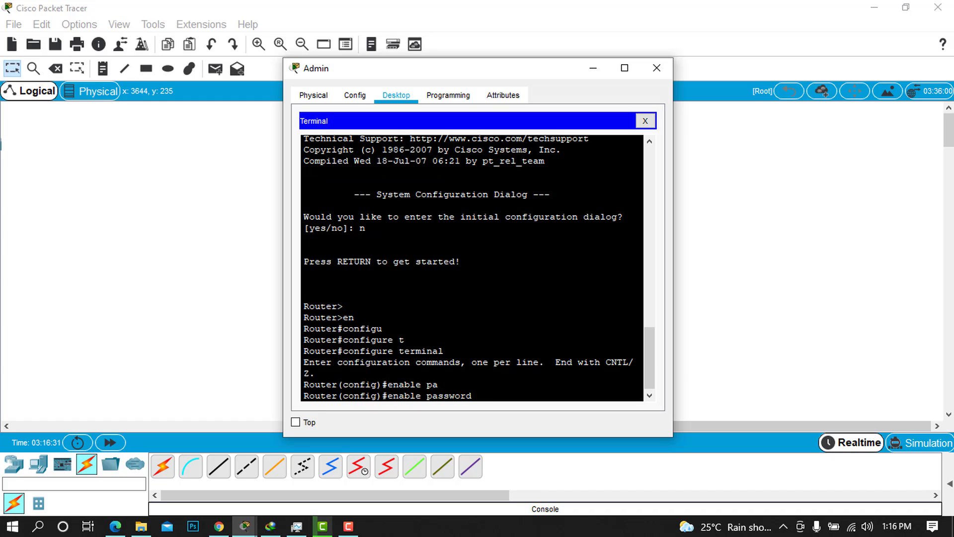
pyautogui.press('Return')
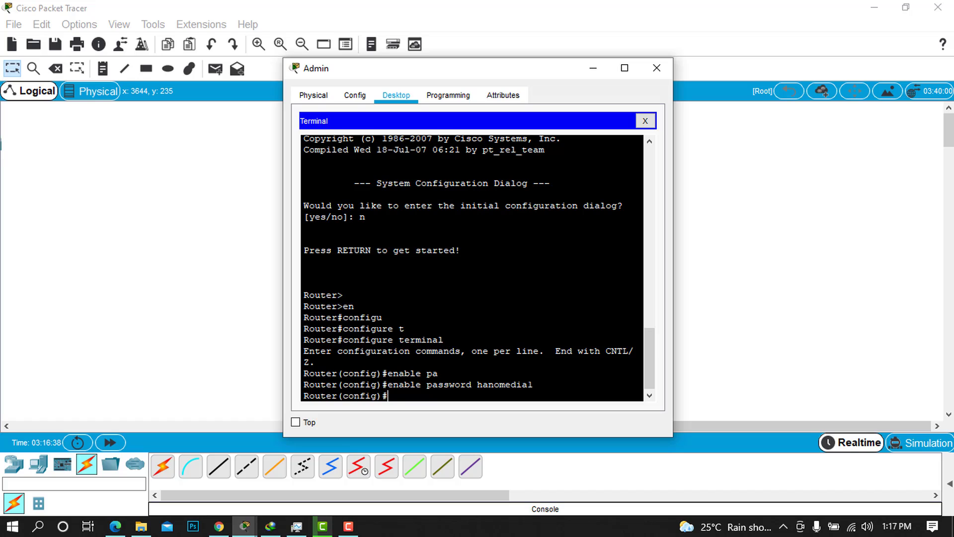
pyautogui.press('Return')
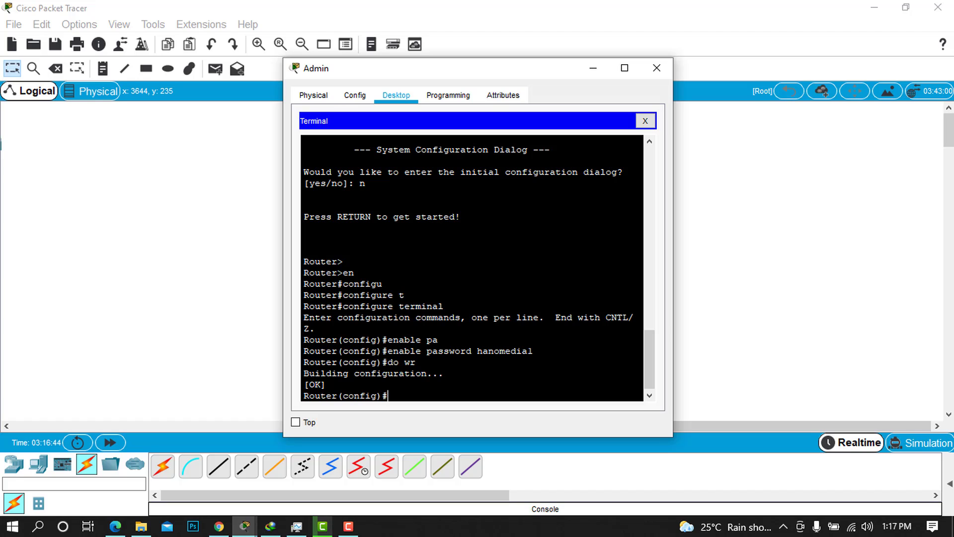
pyautogui.press('Return')
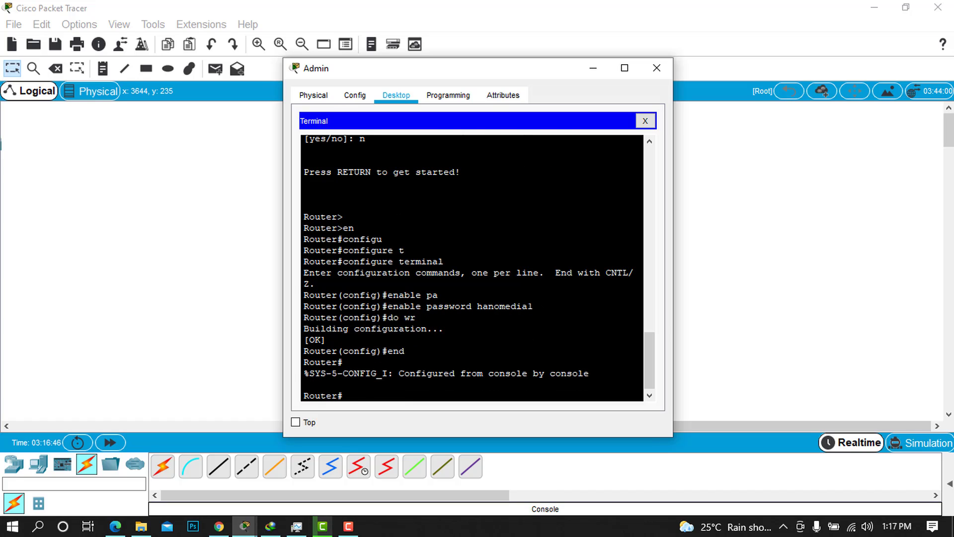
# Log out, re-enter privileged mode using the enable password, and run conf t
pyautogui.write('exit')
pyautogui.press('Return')
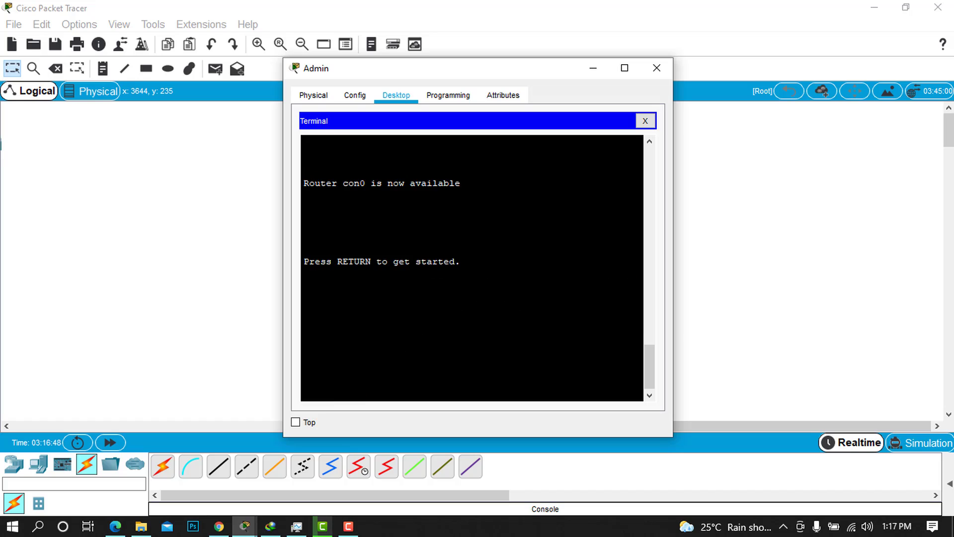
pyautogui.press('Return')
pyautogui.write('en')
pyautogui.press('Return')
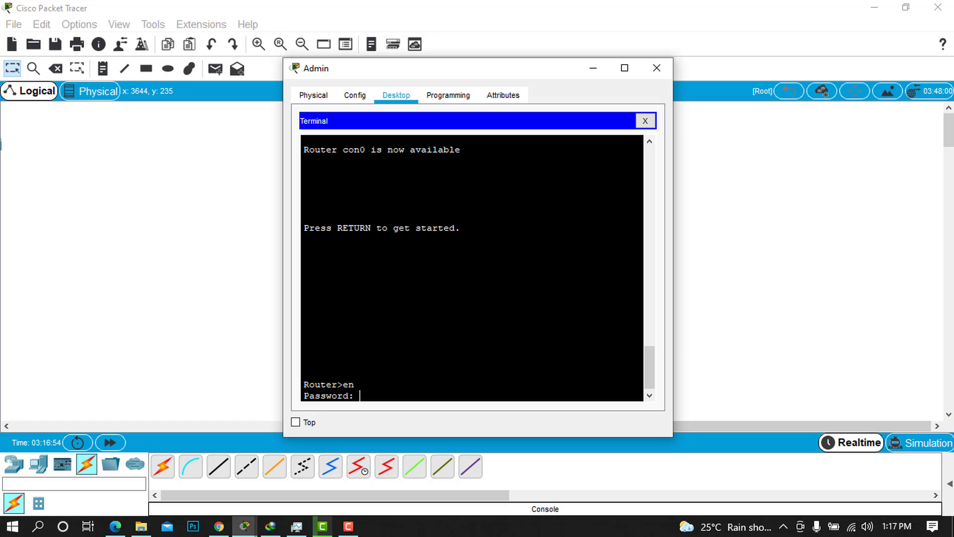
pyautogui.press('Return')
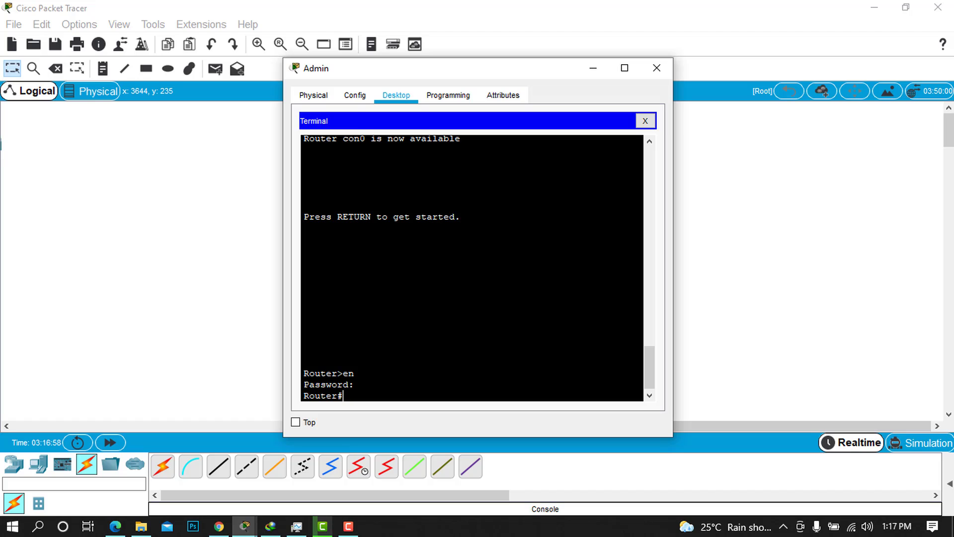
pyautogui.write('conf t')
pyautogui.press('Return')
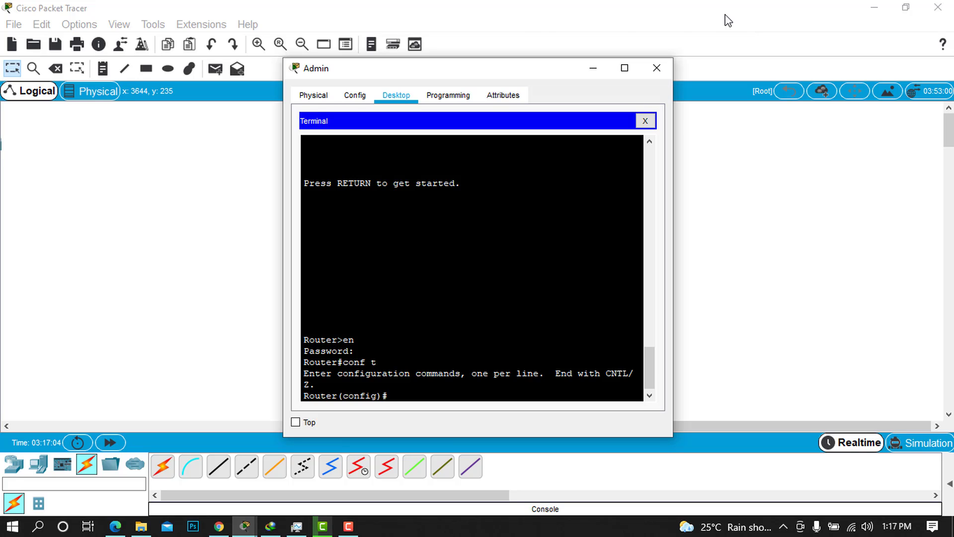
# Move the terminal aside, enter line console 0, and set the console line password
pyautogui.moveTo(518, 69); pyautogui.dragTo(749, 73)
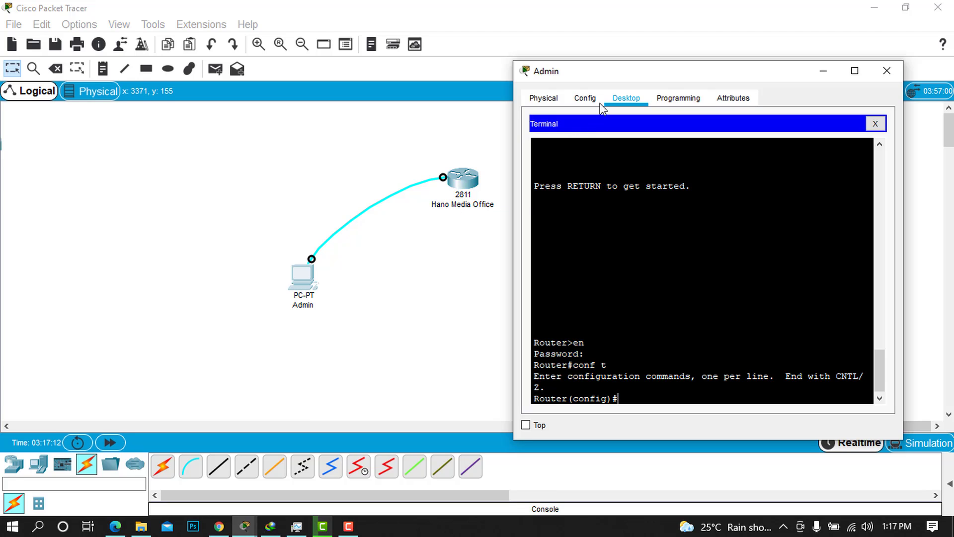
pyautogui.moveTo(622, 81); pyautogui.dragTo(599, 61)
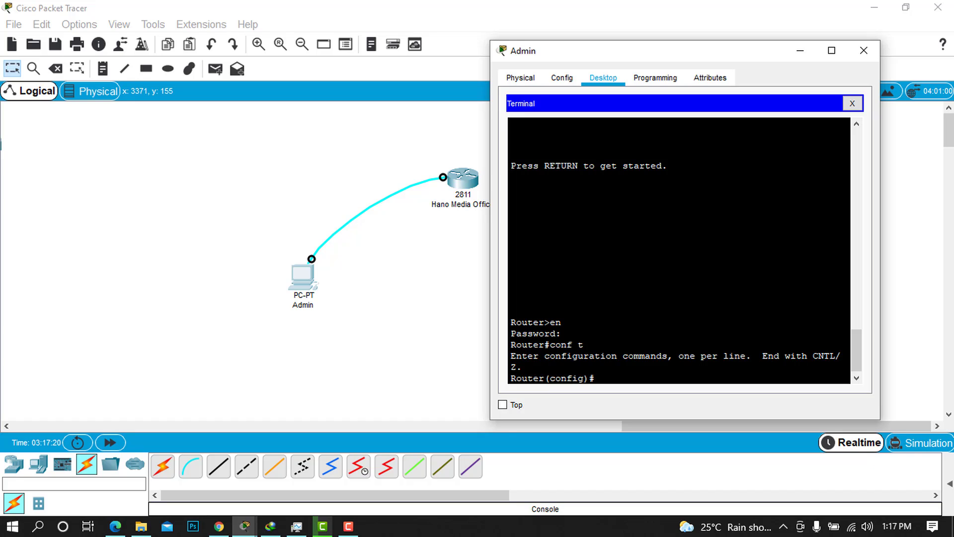
pyautogui.write('line con')
pyautogui.press('Tab')
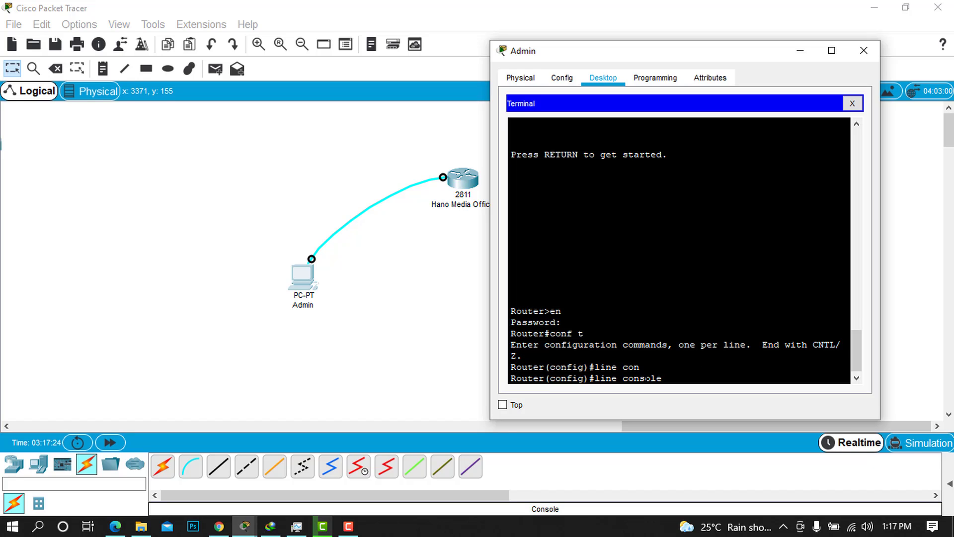
pyautogui.write('0')
pyautogui.press('Return')
pyautogui.write('ps')
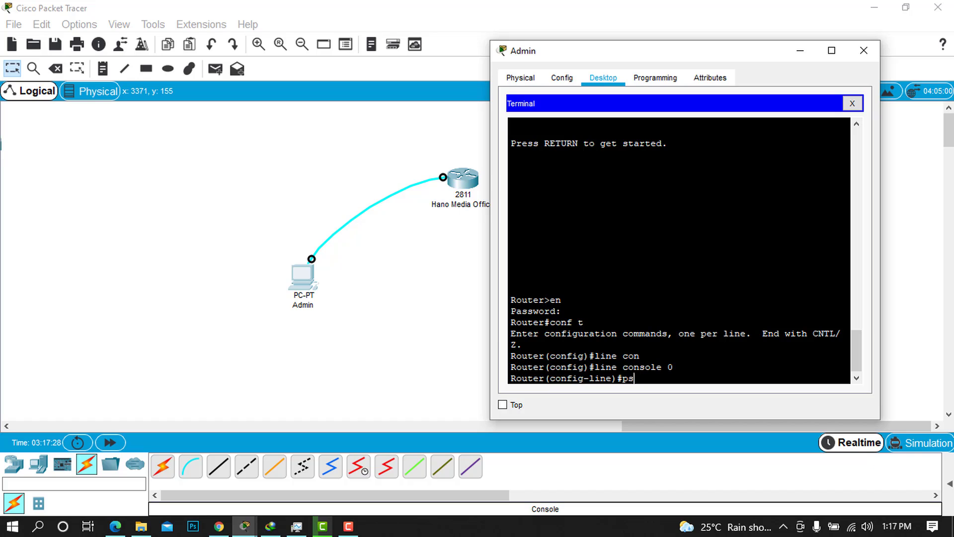
pyautogui.press('BackSpace')
pyautogui.write('as')
pyautogui.press('Tab')
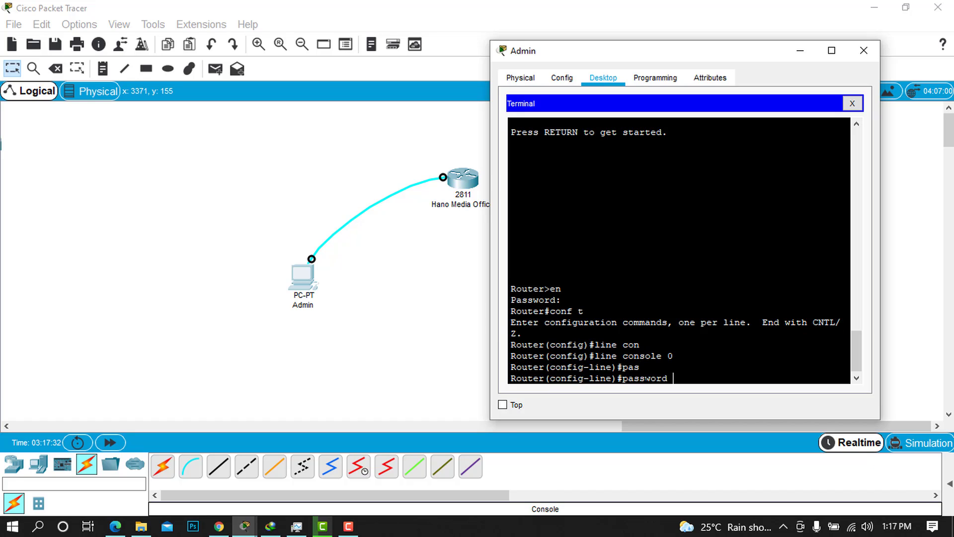
pyautogui.write('welovelearning')
pyautogui.press('Return')
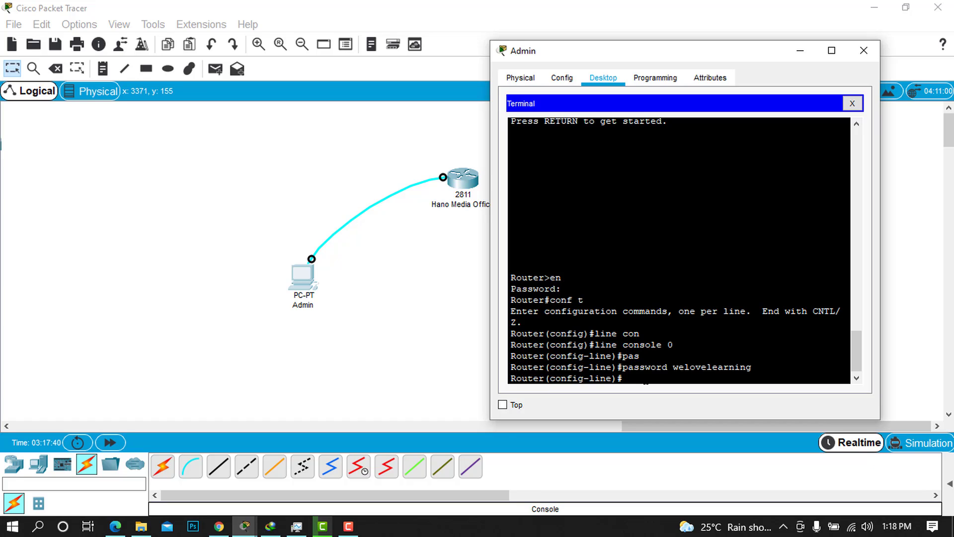
# Set exec-timeout 5 0, enable login, and turn on logging synchronous for the console
pyautogui.write('exe')
pyautogui.press('Tab')
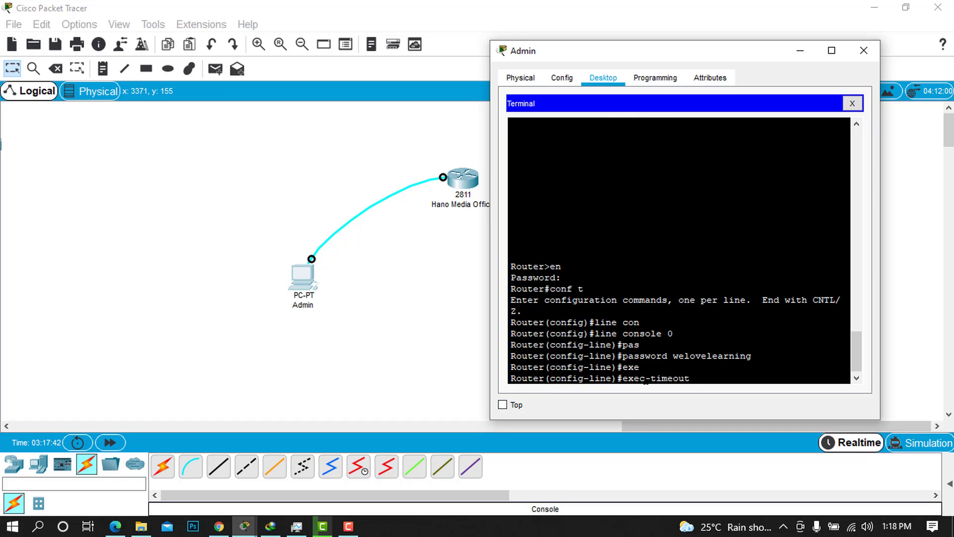
pyautogui.write('5 0')
pyautogui.press('Return')
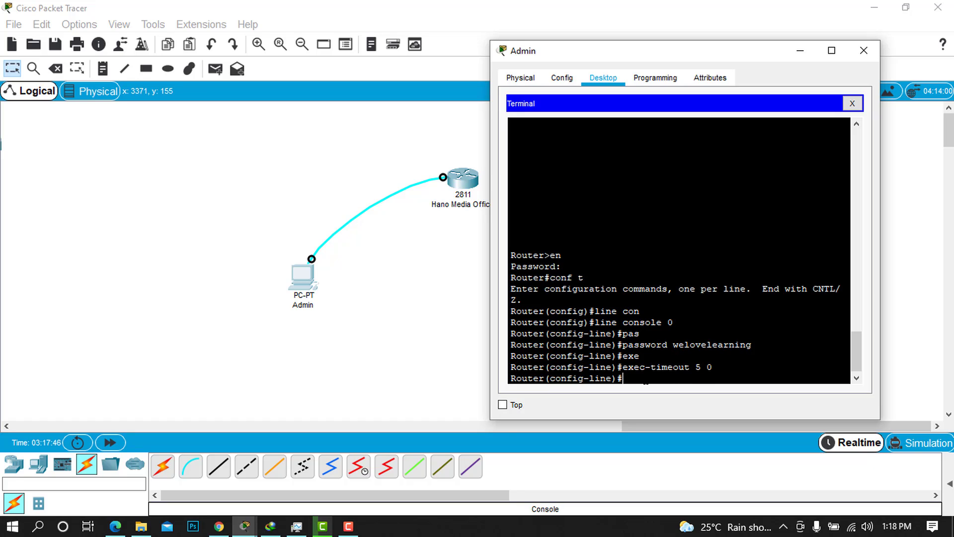
pyautogui.write('login')
pyautogui.press('Return')
pyautogui.write('log')
pyautogui.write('g')
pyautogui.press('Tab')
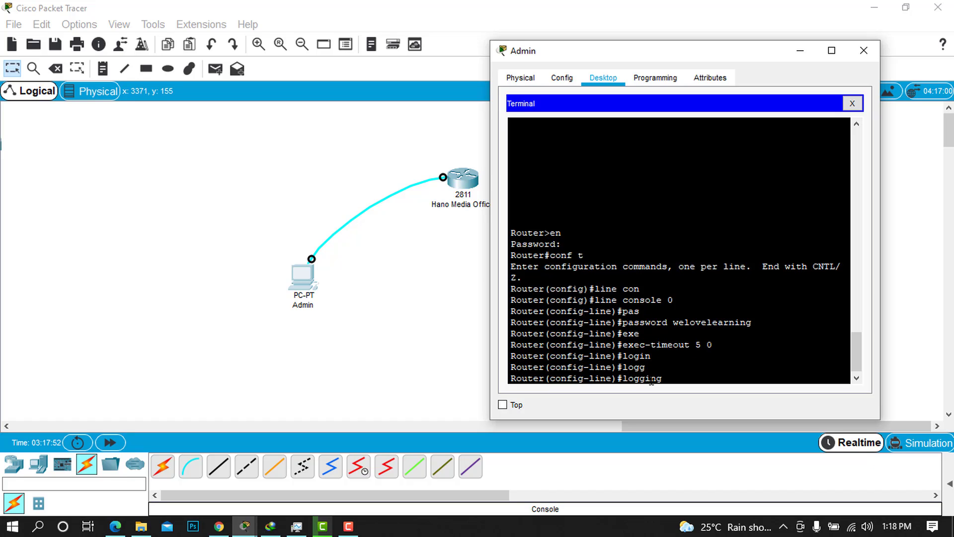
pyautogui.write('sy')
pyautogui.press('Tab')
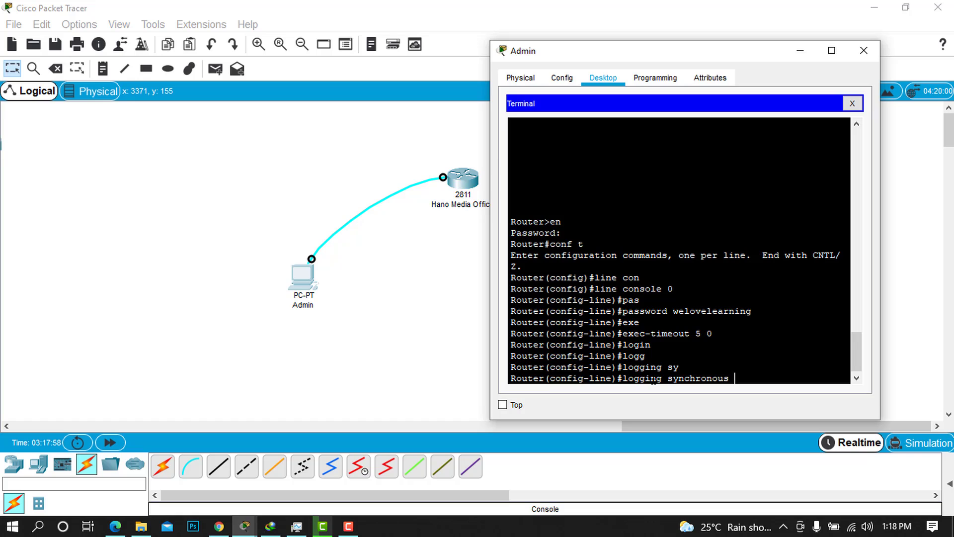
pyautogui.press('Return')
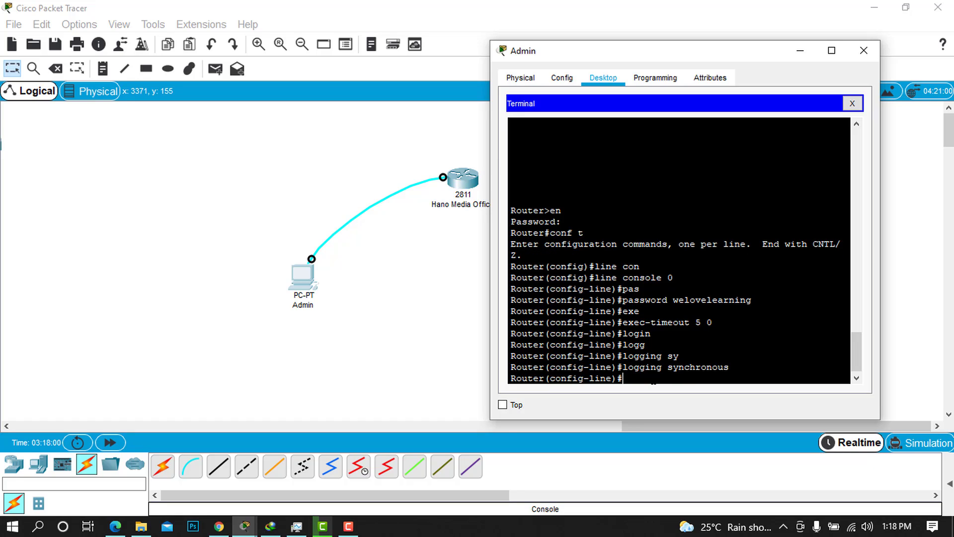
# Save with do wr, then exit, end, and log out of the session
pyautogui.write('do wr')
pyautogui.press('Return')
pyautogui.press('Return')
pyautogui.press('Return')
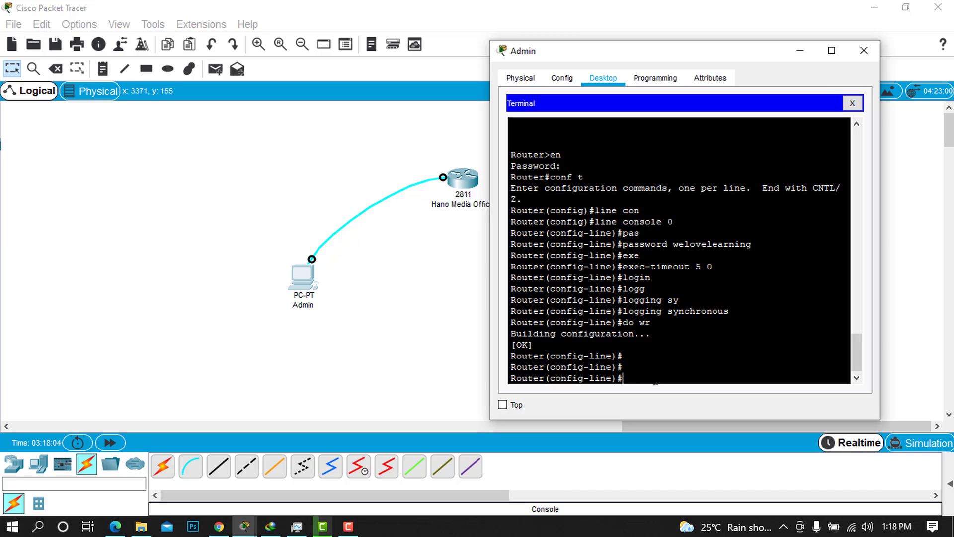
pyautogui.write('exit')
pyautogui.press('Return')
pyautogui.write('end')
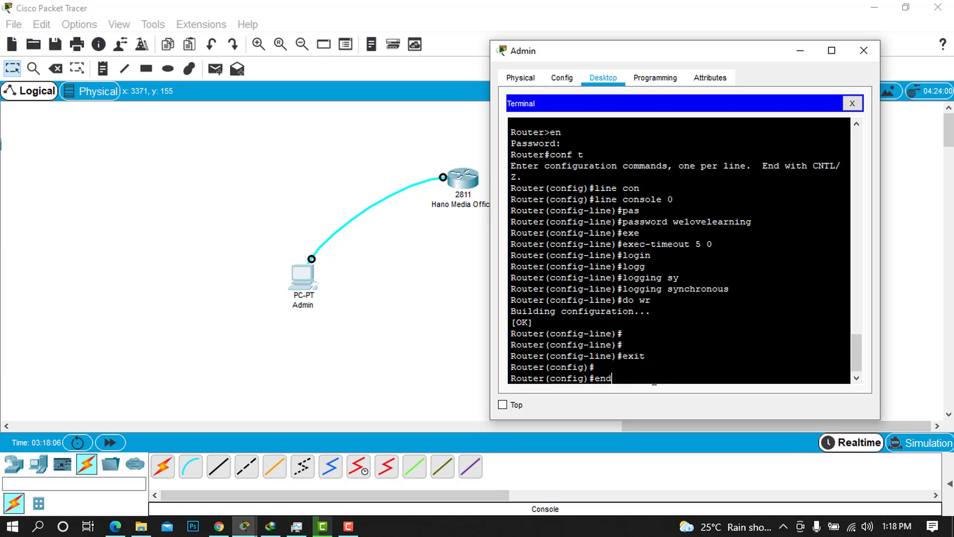
pyautogui.press('Return')
pyautogui.write('exit')
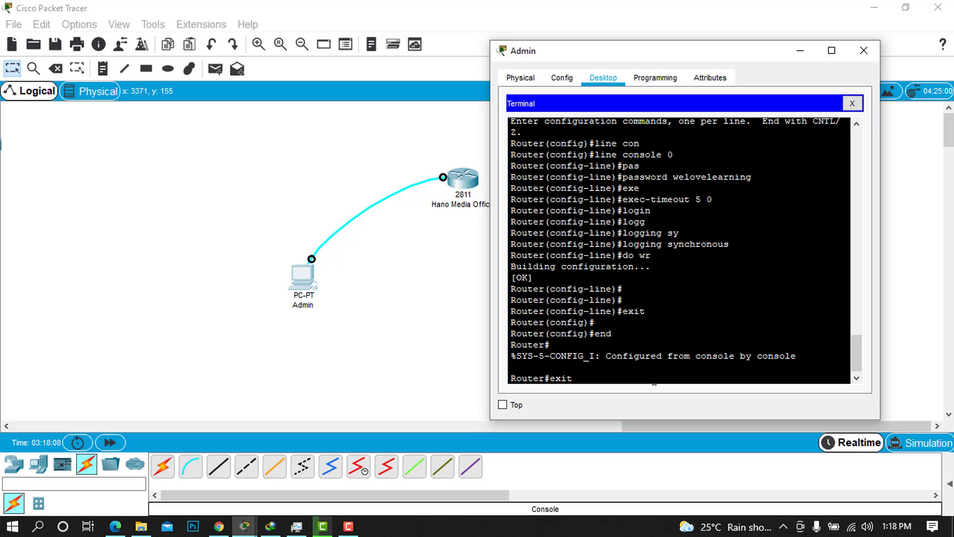
pyautogui.press('Return')
pyautogui.press('Return')
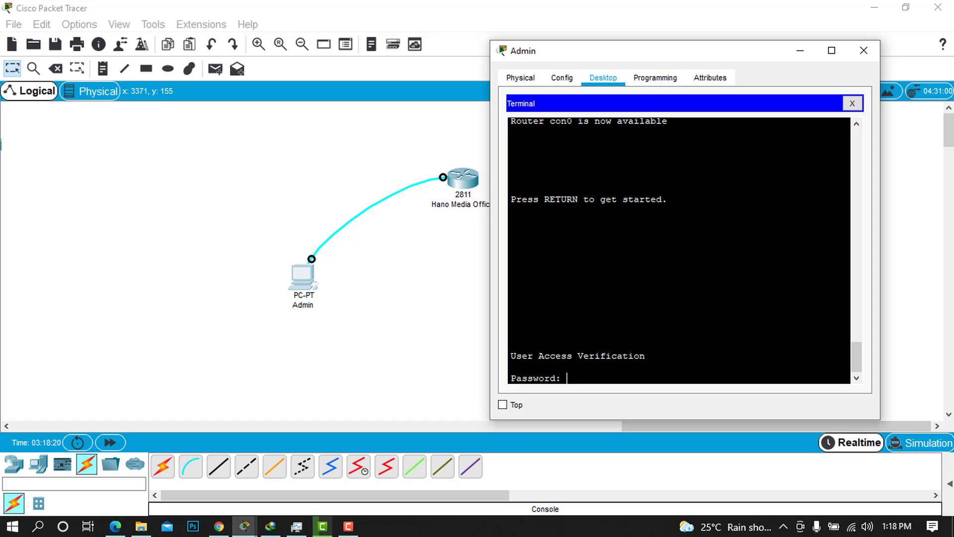
# Log in with the console password, then the enable password after one failed attempt, and run conf
pyautogui.press('Return')
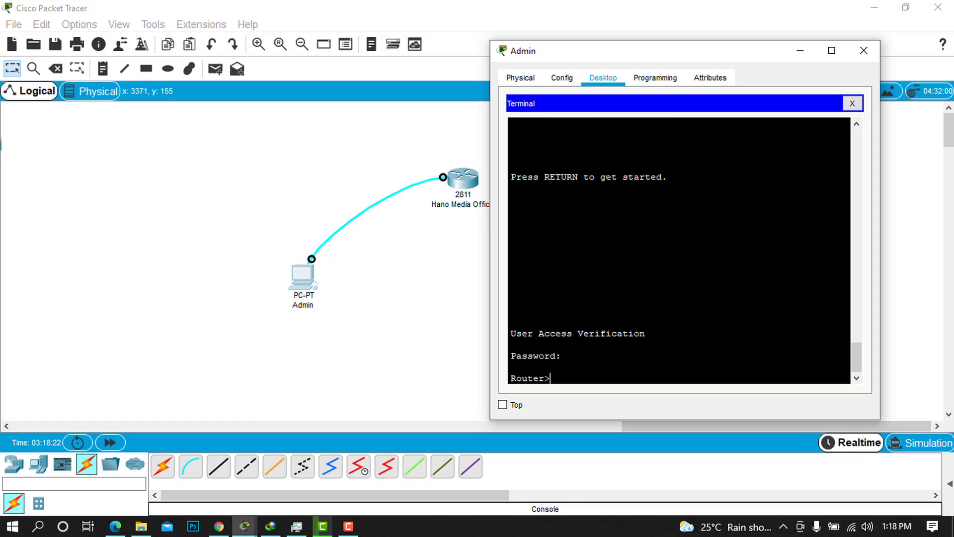
pyautogui.write('en')
pyautogui.press('Return')
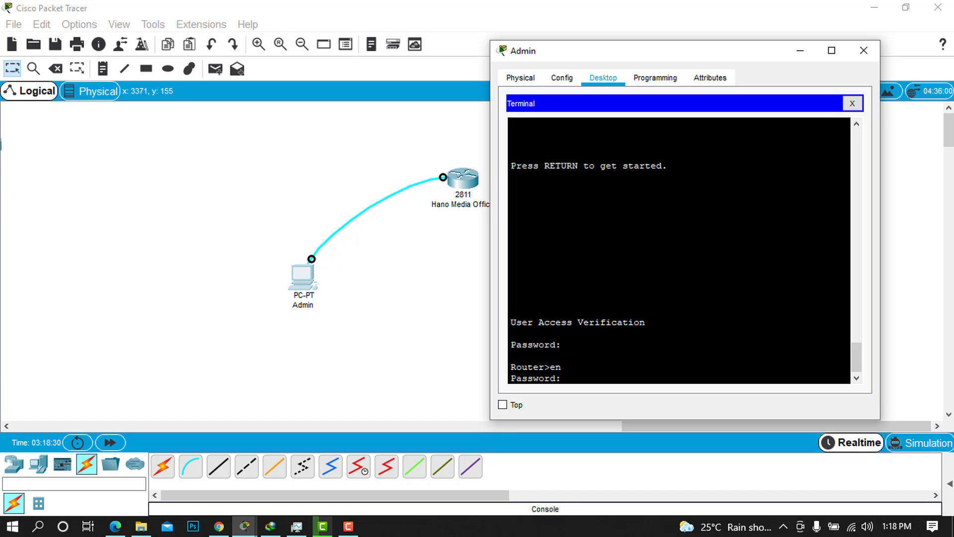
pyautogui.press('Return')
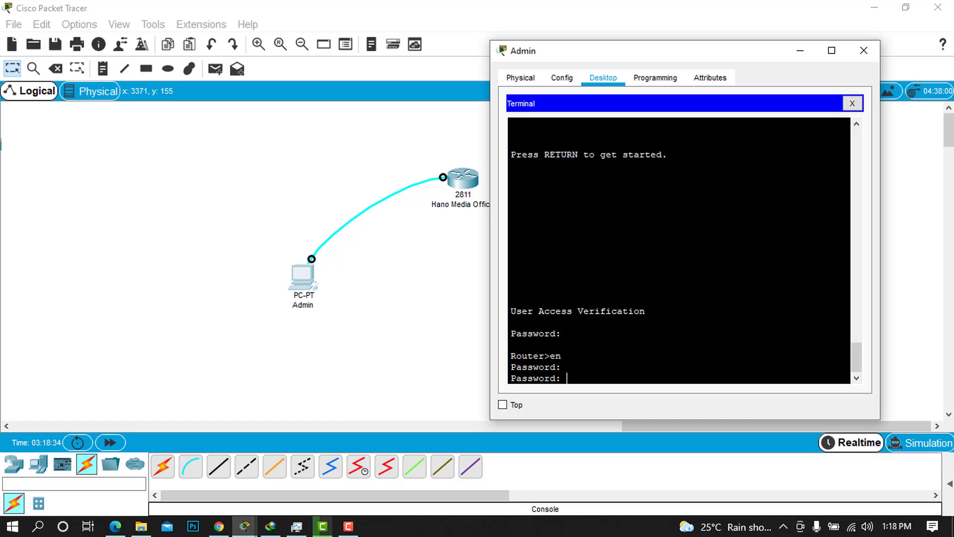
pyautogui.press('Return')
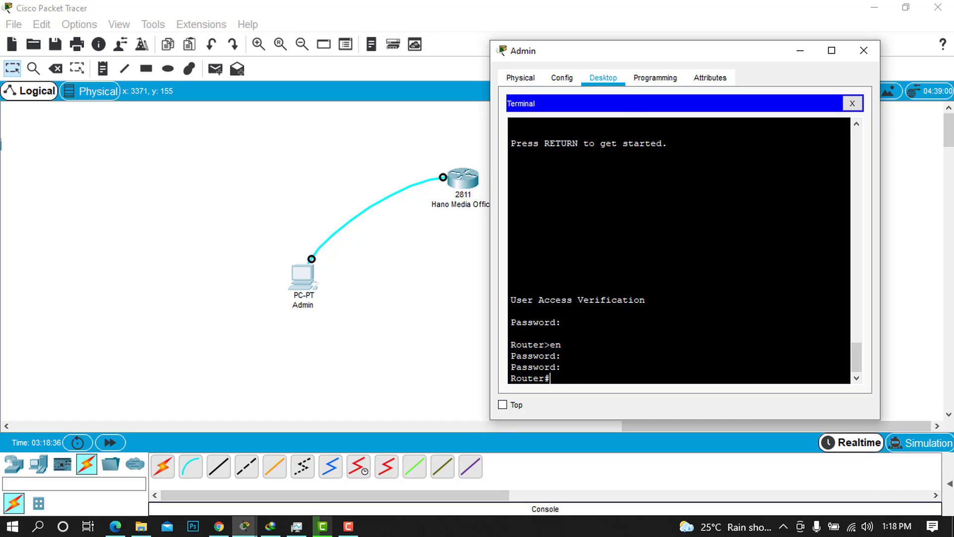
pyautogui.write('conf')
pyautogui.press('Return')
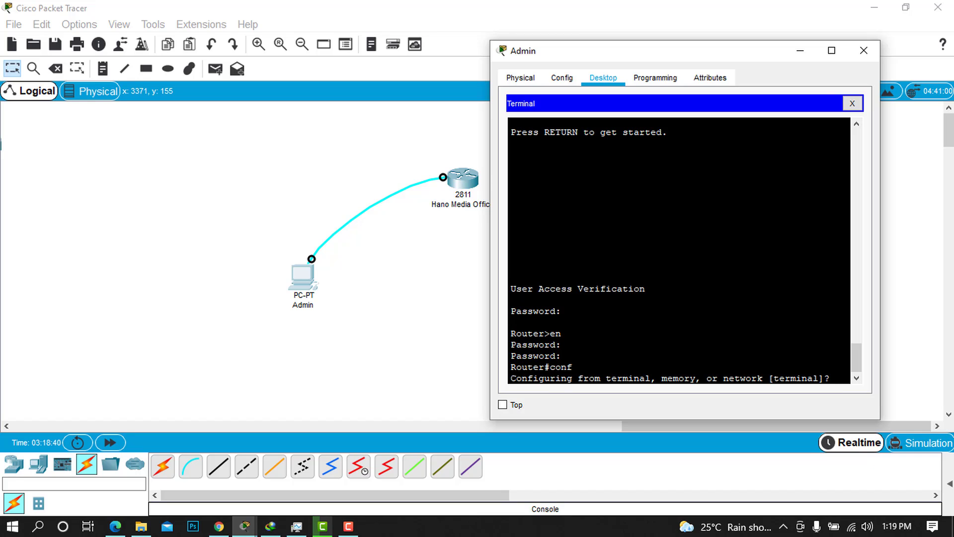
# Configure an enable secret and save it with do wr after a mistyped do wt
pyautogui.press('Return')
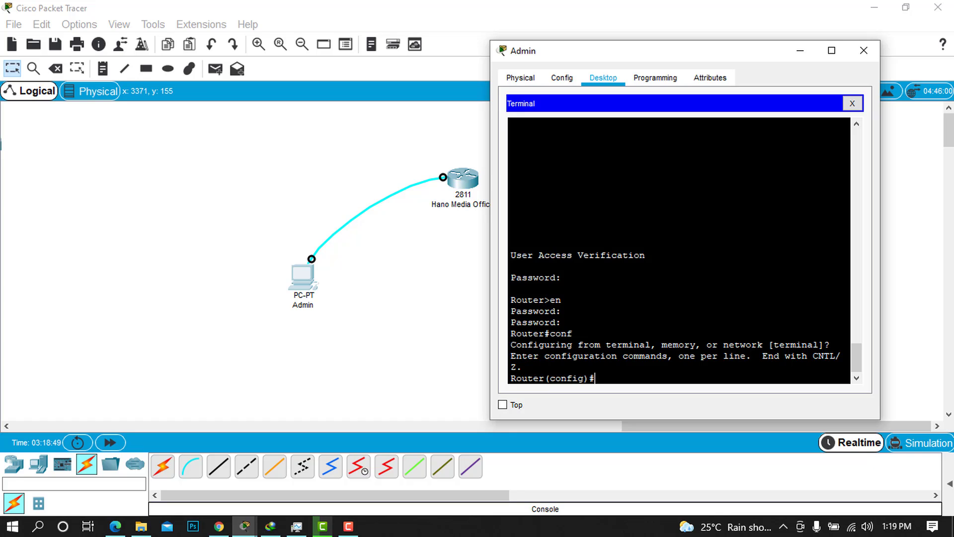
pyautogui.write('enable sec')
pyautogui.press('Tab')
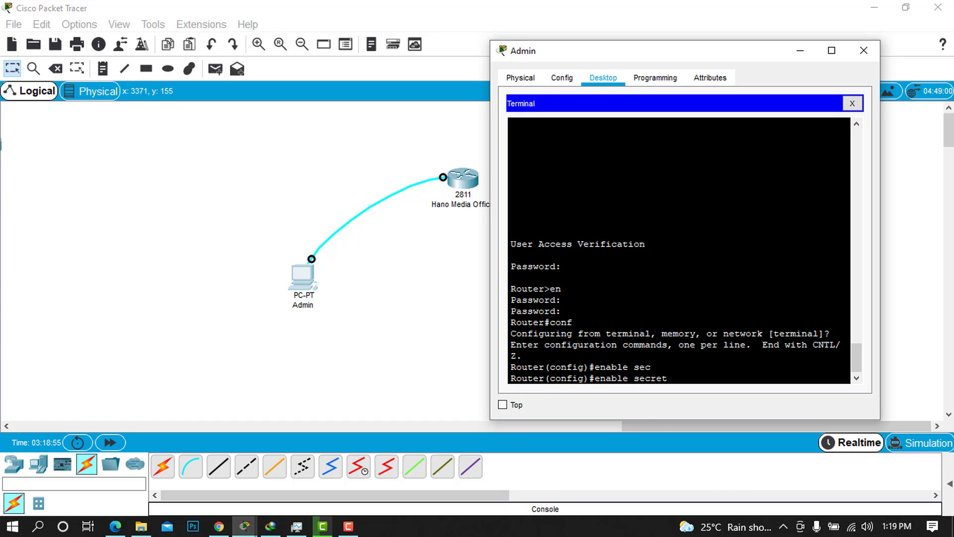
pyautogui.write('cisco')
pyautogui.press('BackSpace')
pyautogui.press('BackSpace')
pyautogui.press('BackSpace')
pyautogui.write('sco12345')
pyautogui.press('Return')
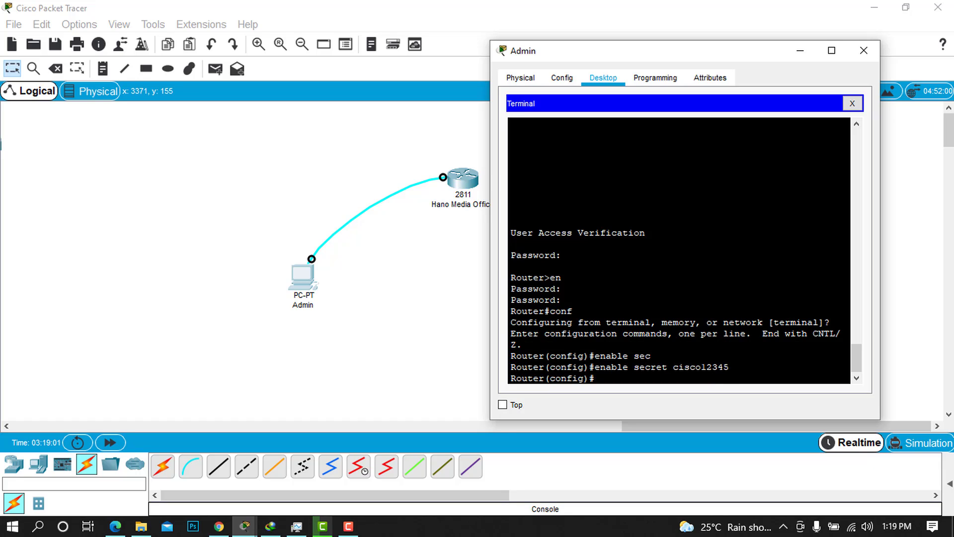
pyautogui.write('do wt')
pyautogui.press('Return')
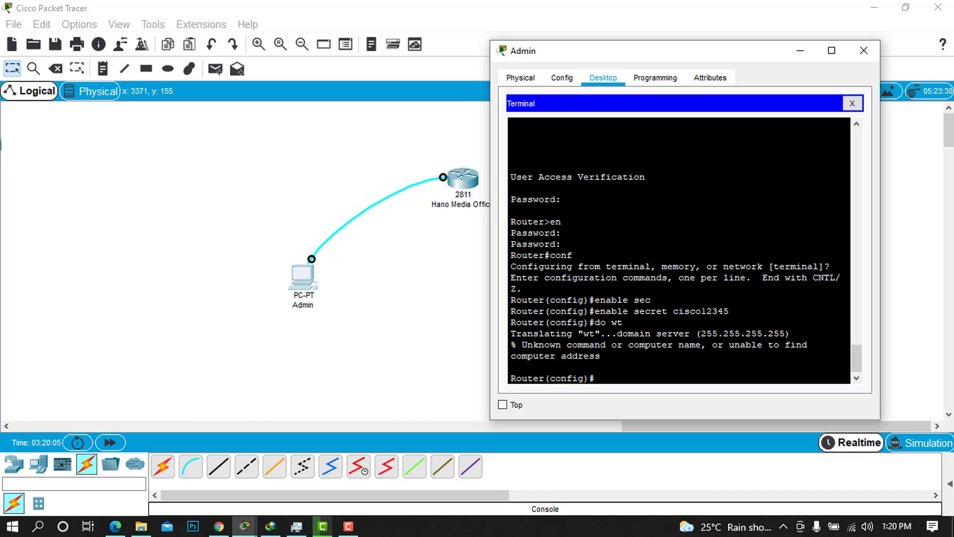
pyautogui.write('do wr')
pyautogui.press('Return')
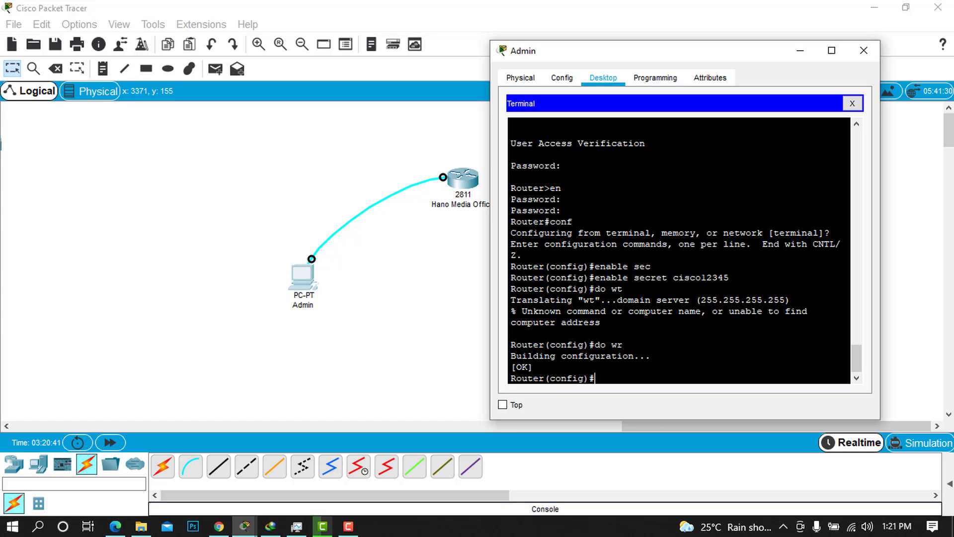
# Enter line configuration for VTY lines 0 4
pyautogui.write('line v5y')
pyautogui.press('Tab')
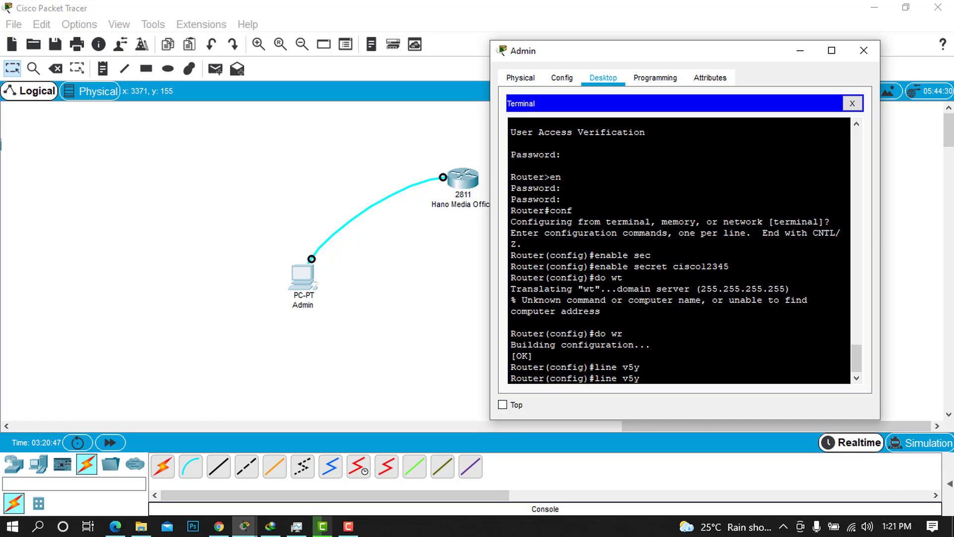
pyautogui.press('BackSpace')
pyautogui.press('BackSpace')
pyautogui.write('ty')
pyautogui.press('Tab')
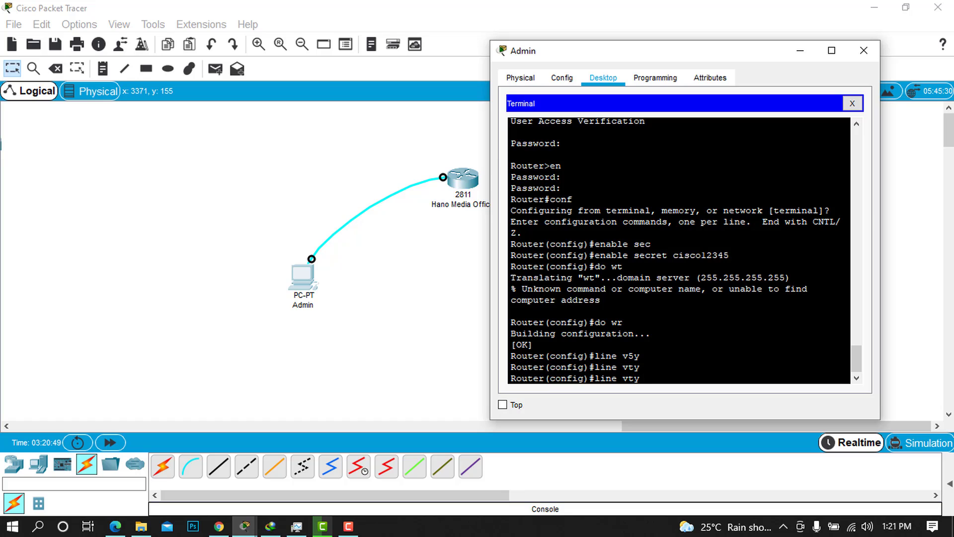
pyautogui.write('0  4')
pyautogui.press('Return')
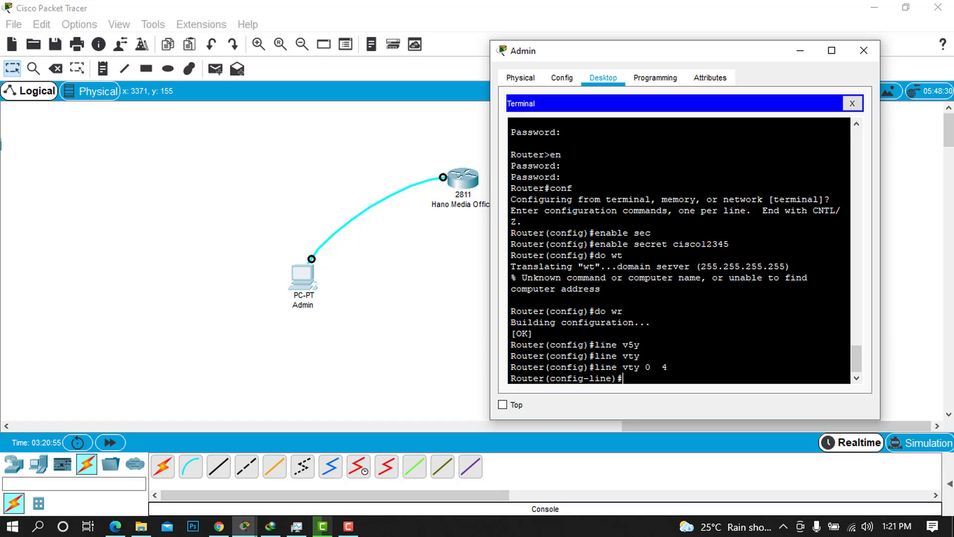
# Set the VTY line password and an exec-timeout of 5 0
pyautogui.press('Tab')
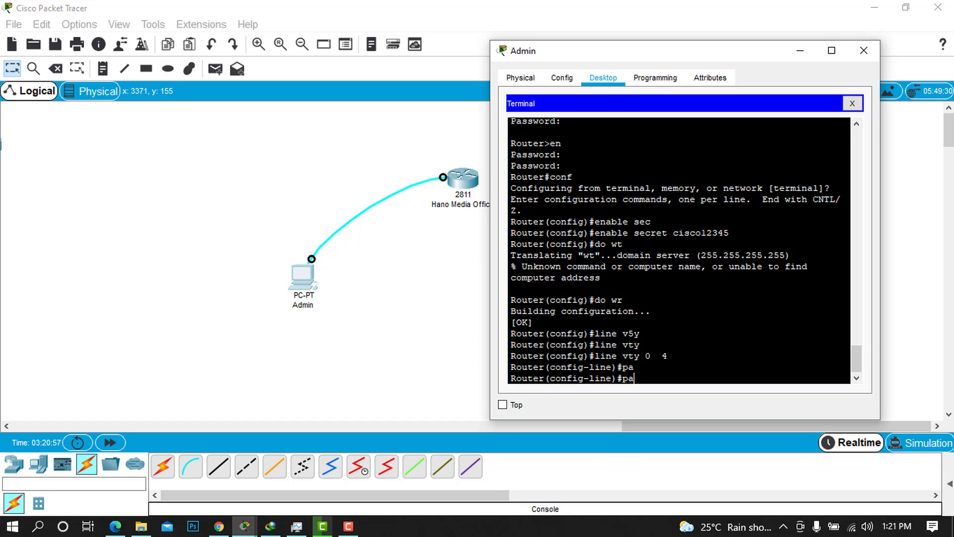
pyautogui.press('Tab')
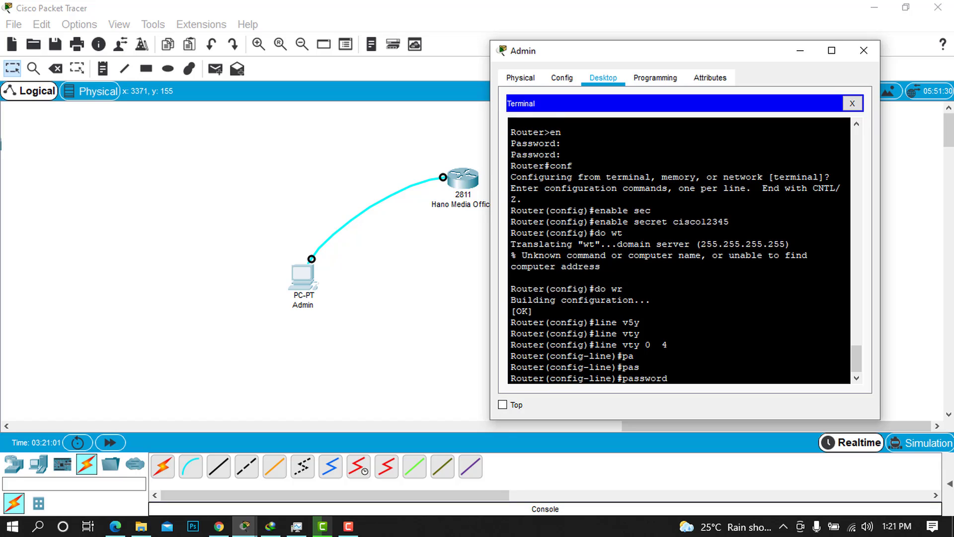
pyautogui.press('Return')
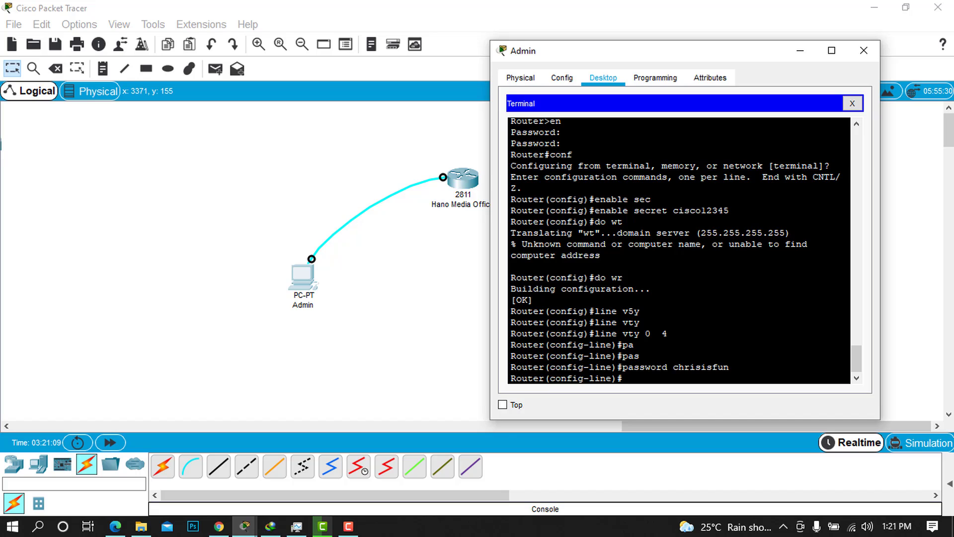
pyautogui.press('Tab')
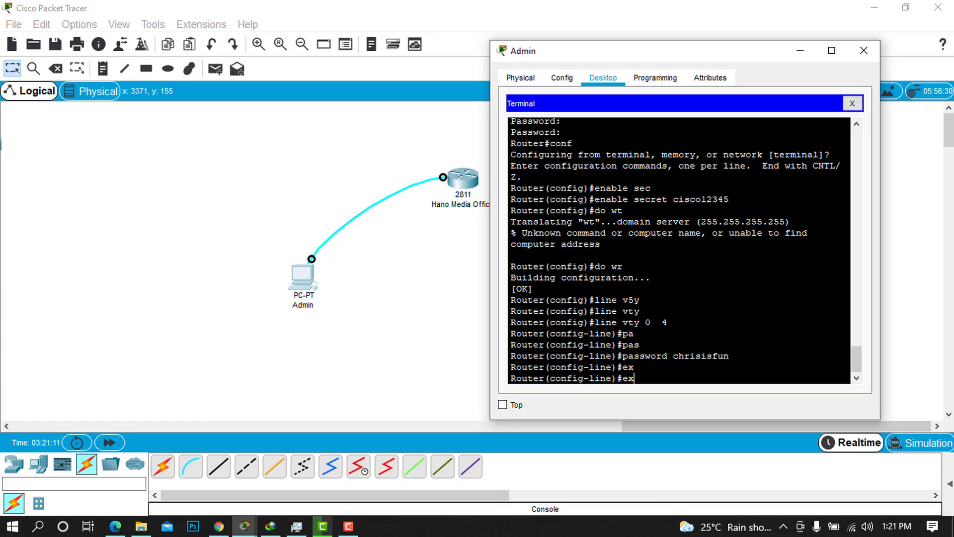
pyautogui.press('Tab')
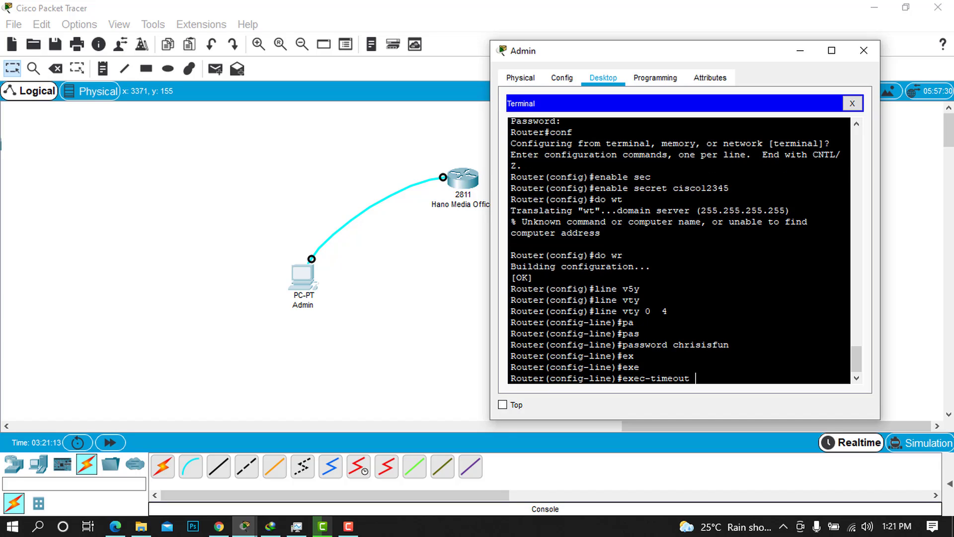
pyautogui.press('Return')
# Require login and enable logging synchronous on the VTY lines, then exit line configuration
pyautogui.write('line)#l')
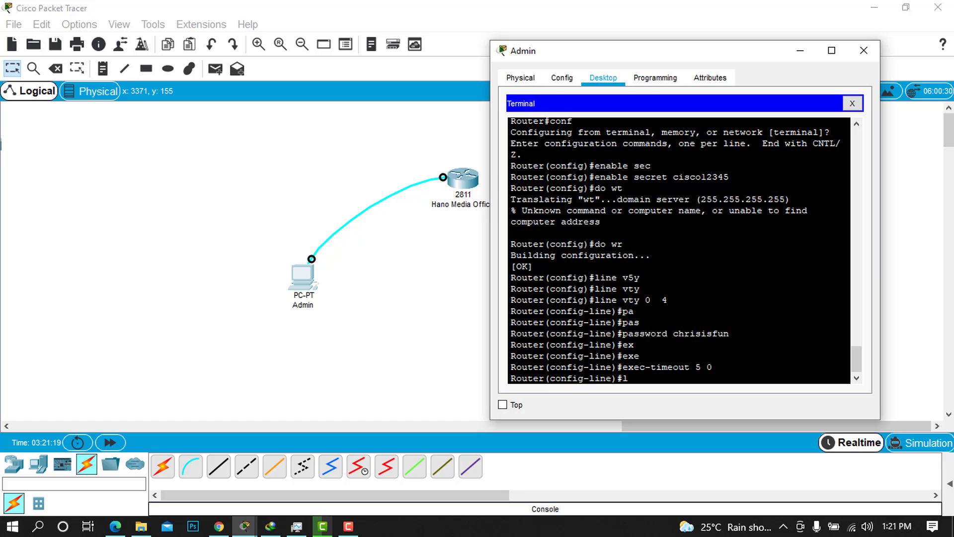
pyautogui.write('ogin')
pyautogui.press('Return')
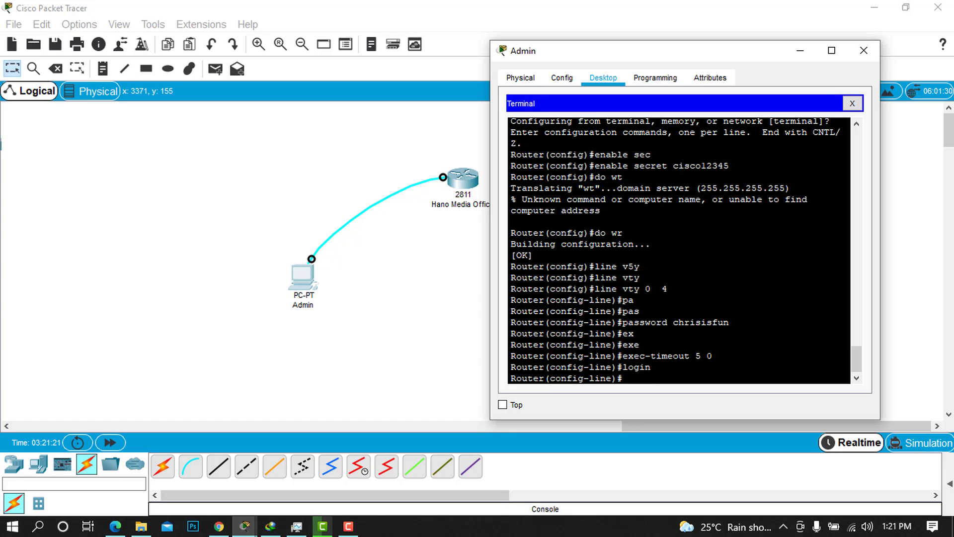
pyautogui.write('logg')
pyautogui.press('Tab')
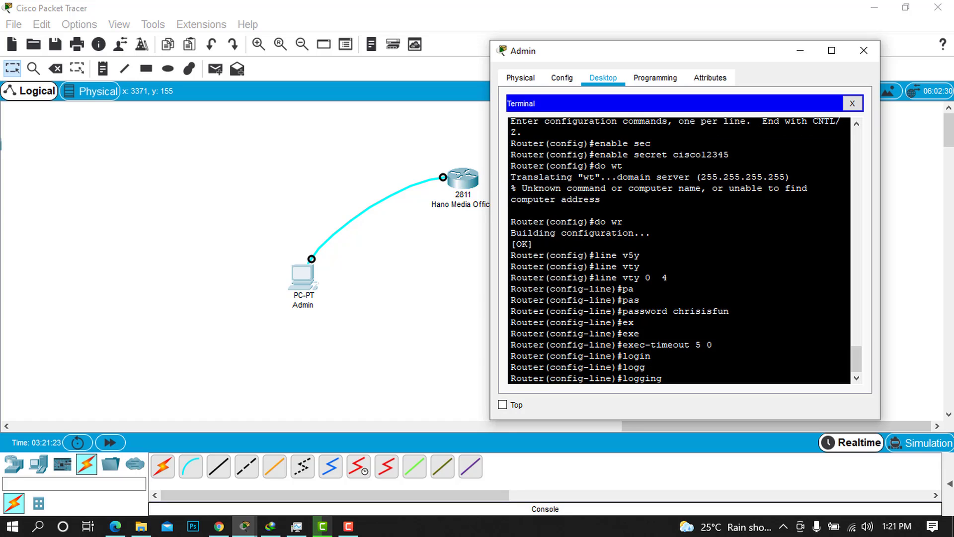
pyautogui.write('syn')
pyautogui.press('Tab')
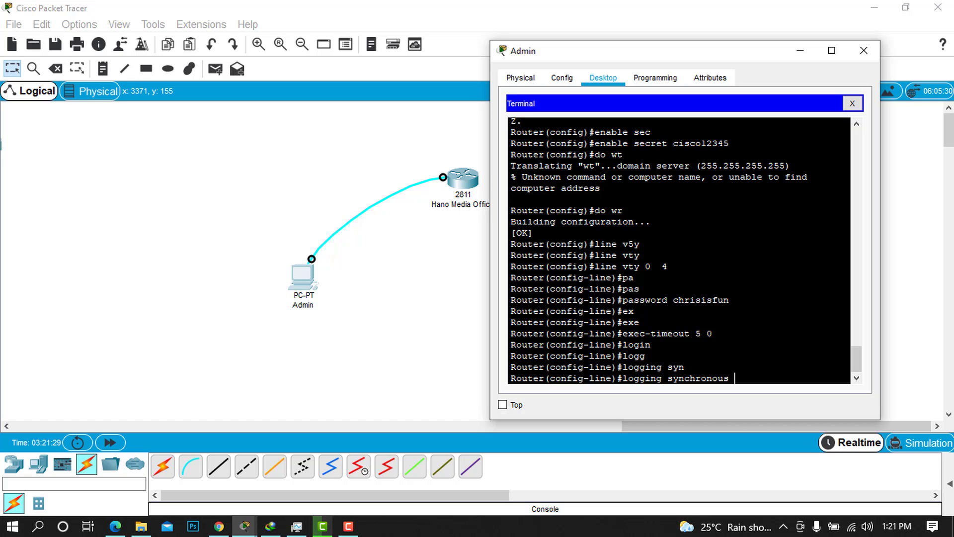
pyautogui.press('Return')
pyautogui.write('er(config-line)#e')
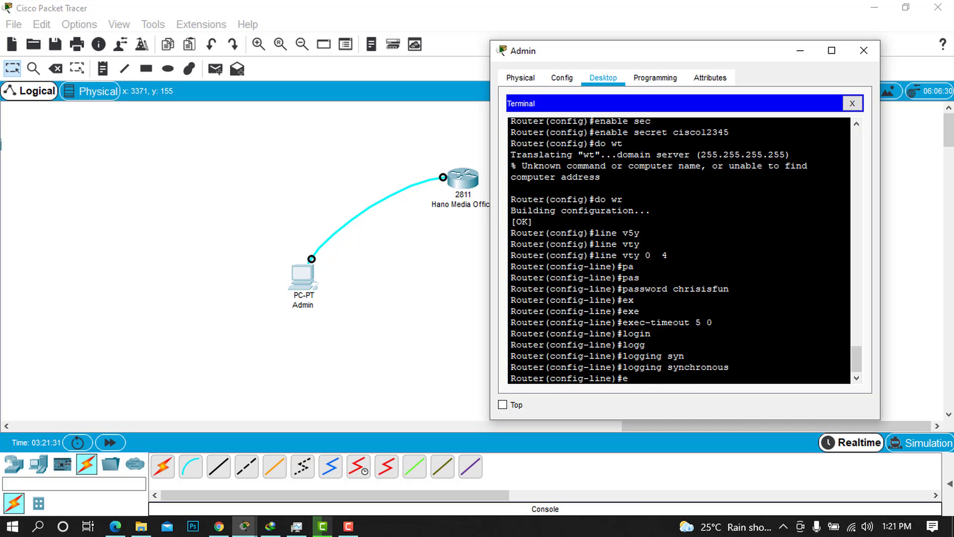
pyautogui.write('xit')
pyautogui.press('Return')
pyautogui.press('Return')
pyautogui.press('Return')
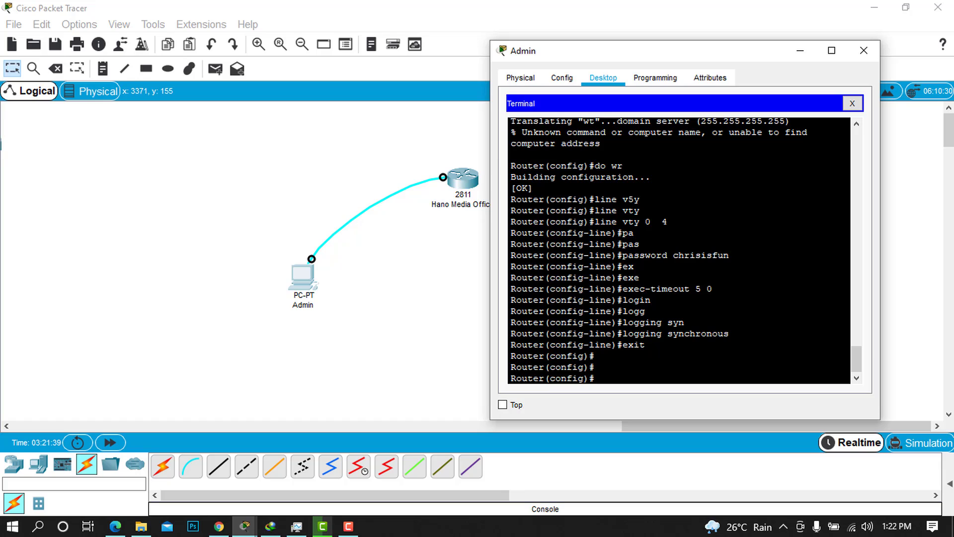
# Drop the half-typed service password-encryption command and use end to return to Router#
pyautogui.write('service ps')
pyautogui.press('Tab')
pyautogui.press('BackSpace')
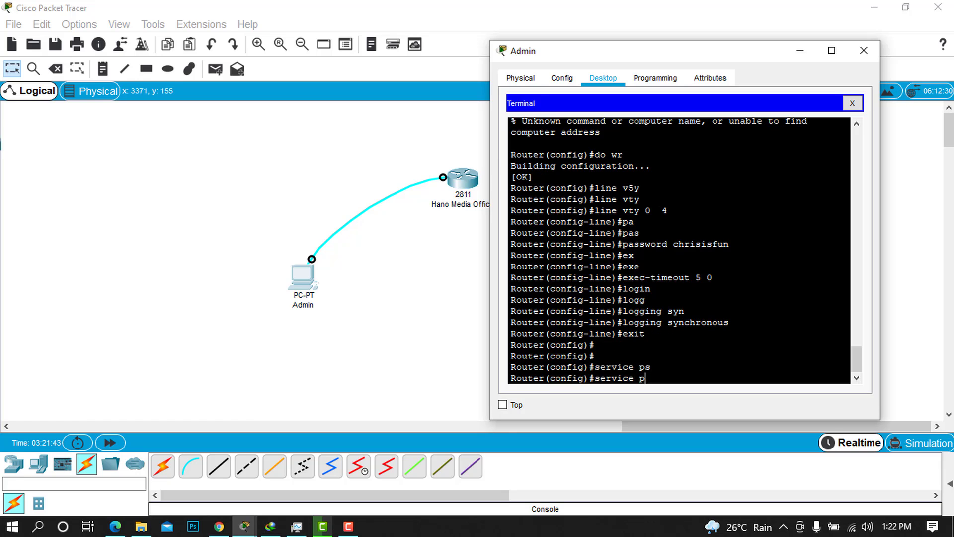
pyautogui.write('aas')
pyautogui.press('BackSpace')
pyautogui.press('BackSpace')
pyautogui.write('s')
pyautogui.press('Tab')
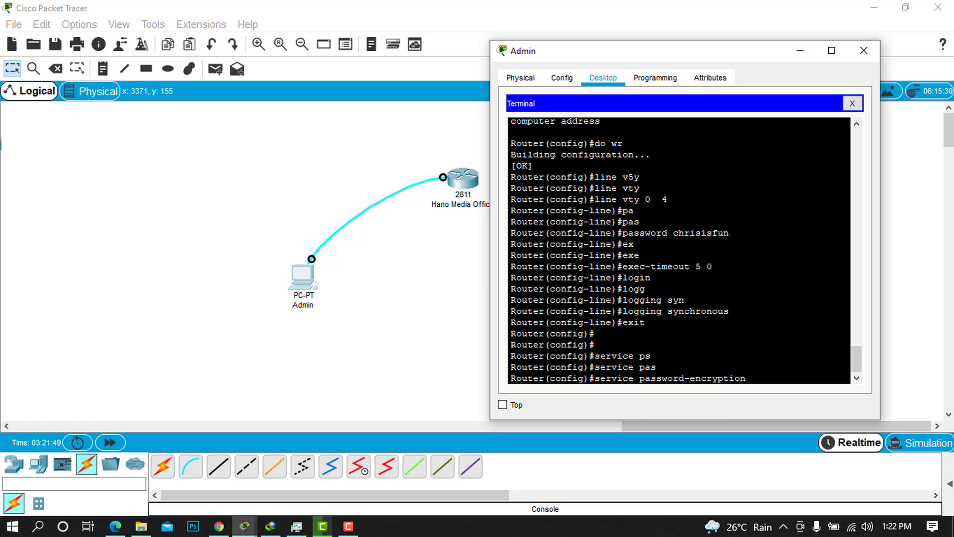
pyautogui.press('BackSpace')
pyautogui.press('BackSpace')
pyautogui.press('BackSpace')
pyautogui.press('BackSpace')
pyautogui.press('BackSpace')
pyautogui.press('BackSpace')
pyautogui.press('BackSpace')
pyautogui.press('BackSpace')
pyautogui.press('BackSpace')
pyautogui.press('BackSpace')
pyautogui.press('BackSpace')
pyautogui.press('BackSpace')
pyautogui.press('BackSpace')
pyautogui.press('BackSpace')
pyautogui.press('BackSpace')
pyautogui.press('BackSpace')
pyautogui.press('BackSpace')
pyautogui.press('BackSpace')
pyautogui.press('BackSpace')
pyautogui.press('BackSpace')
pyautogui.press('BackSpace')
pyautogui.press('BackSpace')
pyautogui.press('BackSpace')
pyautogui.write('end')
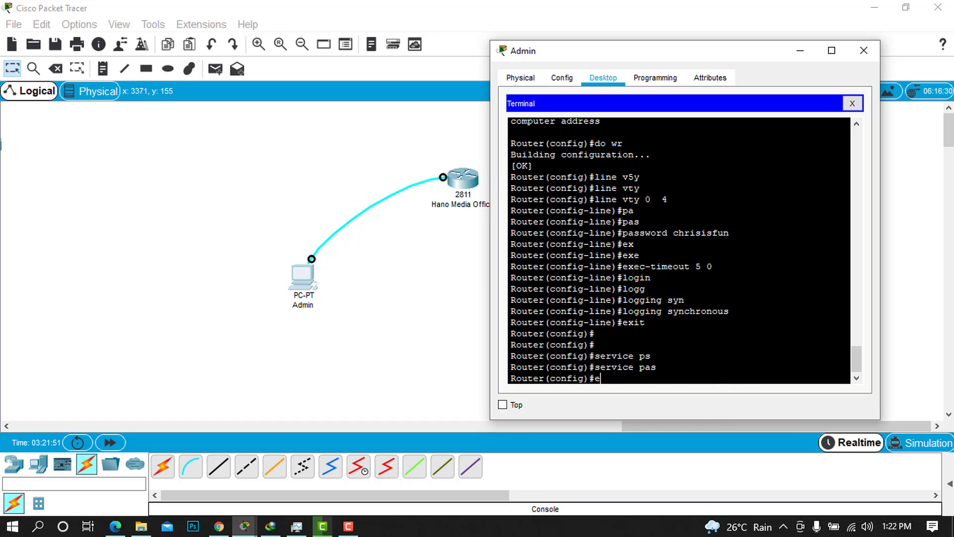
pyautogui.press('Return')
pyautogui.press('Return')
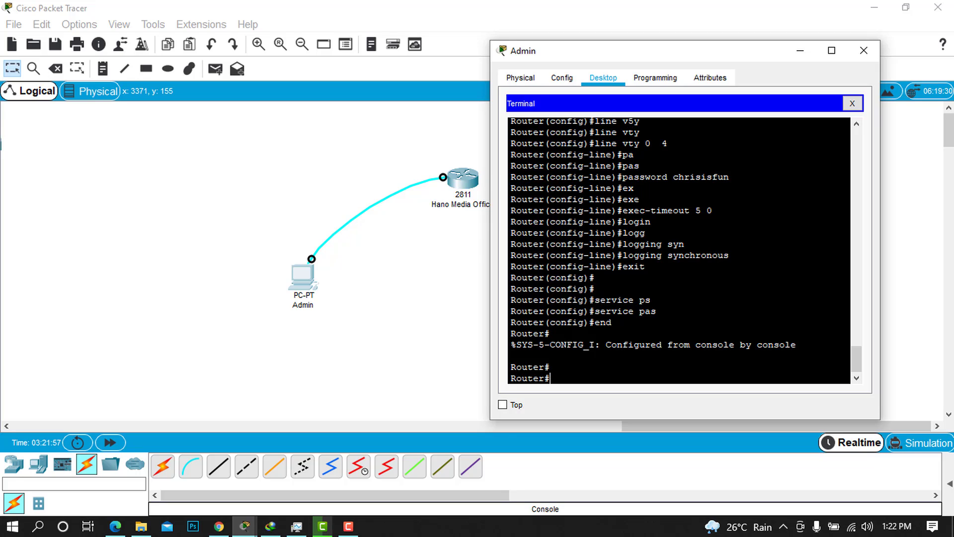
# Page through show running-config and highlight the plain-text console and VTY line passwords
pyautogui.write('show runn')
pyautogui.press('Tab')
pyautogui.press('Return')
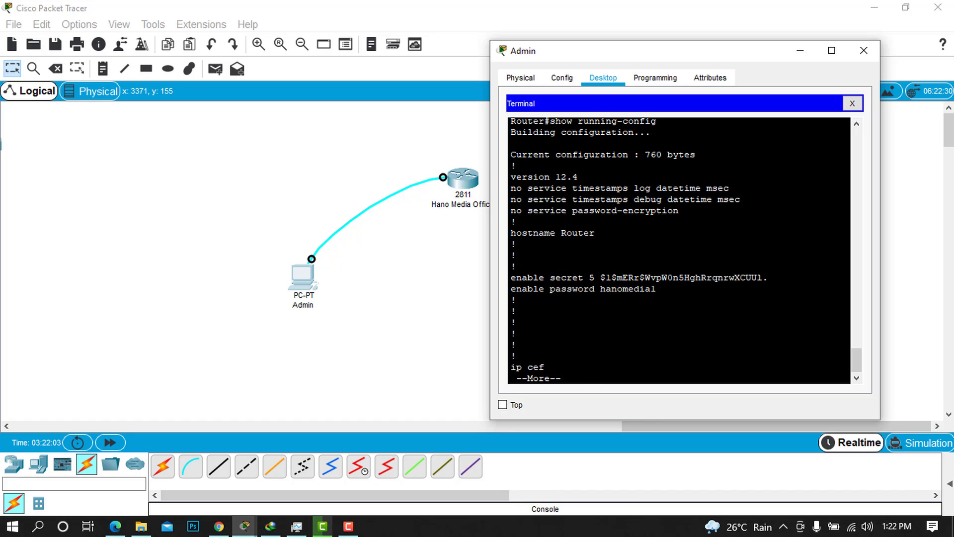
pyautogui.press('Return')
pyautogui.press('Return')
pyautogui.press('Return')
pyautogui.press('Return')
pyautogui.press('Return')
pyautogui.press('Return')
pyautogui.press('Return')
pyautogui.press('Return')
pyautogui.press('Return')
pyautogui.press('Return')
pyautogui.press('Return')
pyautogui.press('Return')
pyautogui.press('Return')
pyautogui.press('Return')
pyautogui.press('Return')
pyautogui.press('Return')
pyautogui.press('Return')
pyautogui.press('Return')
pyautogui.press('Return')
pyautogui.press('Return')
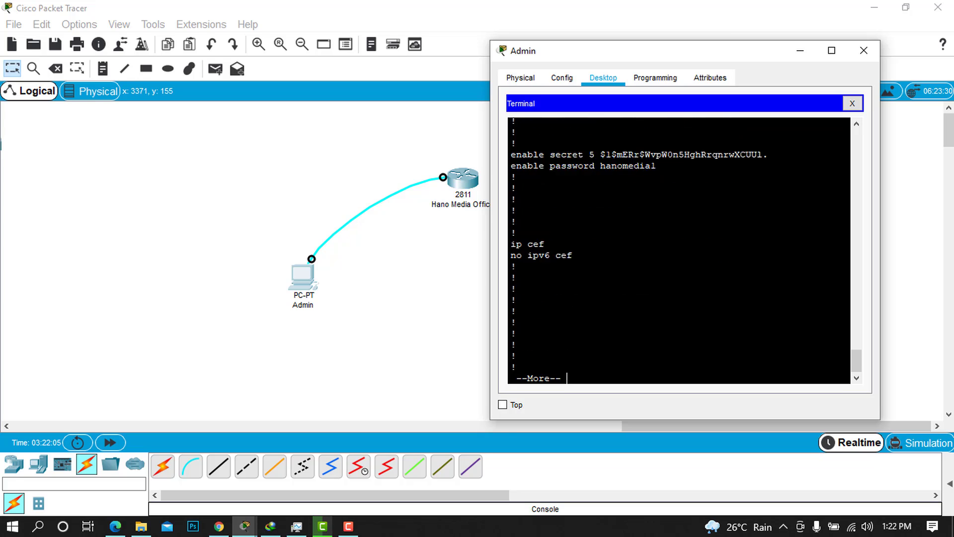
pyautogui.press('Return')
pyautogui.press('Return')
pyautogui.press('Return')
pyautogui.press('Return')
pyautogui.press('Return')
pyautogui.press('Return')
pyautogui.press('Return')
pyautogui.press('Return')
pyautogui.press('Return')
pyautogui.press('Return')
pyautogui.press('Return')
pyautogui.press('Return')
pyautogui.press('Return')
pyautogui.press('Return')
pyautogui.press('Return')
pyautogui.press('Return')
pyautogui.press('Return')
pyautogui.press('Return')
pyautogui.press('Return')
pyautogui.press('Return')
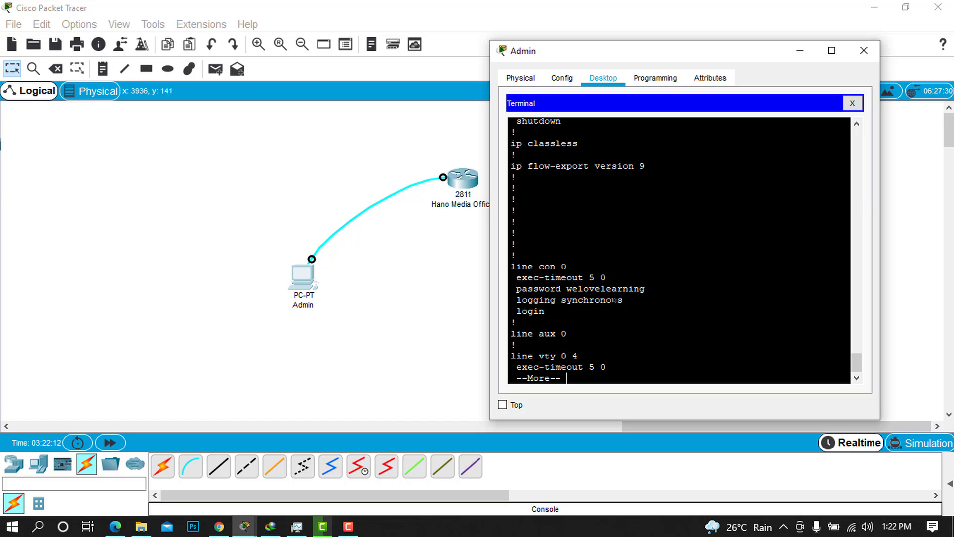
pyautogui.moveTo(567, 289); pyautogui.dragTo(645, 289)
pyautogui.press('space')
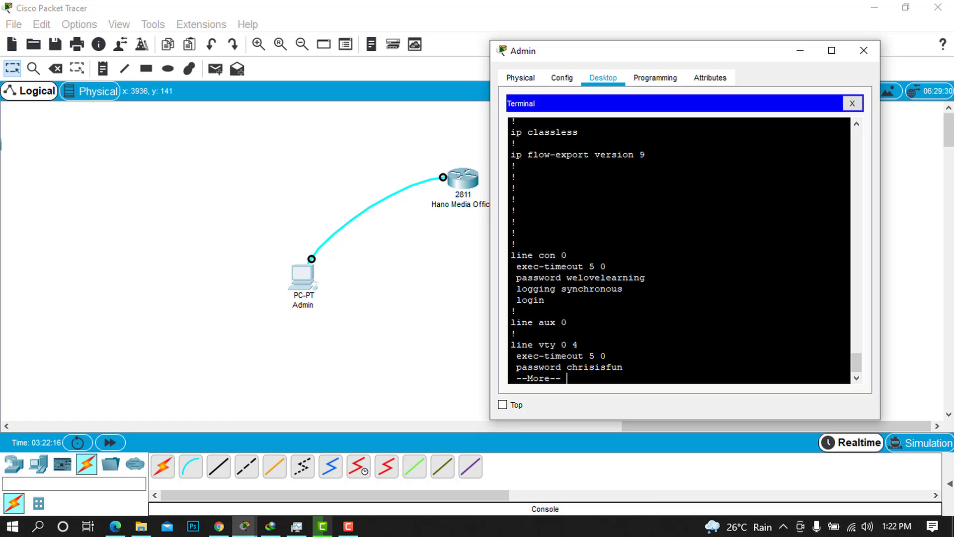
pyautogui.moveTo(567, 289); pyautogui.dragTo(622, 289)
pyautogui.press('space')
pyautogui.press('Return')
pyautogui.press('Return')
pyautogui.press('Return')
pyautogui.press('Return')
pyautogui.press('Return')
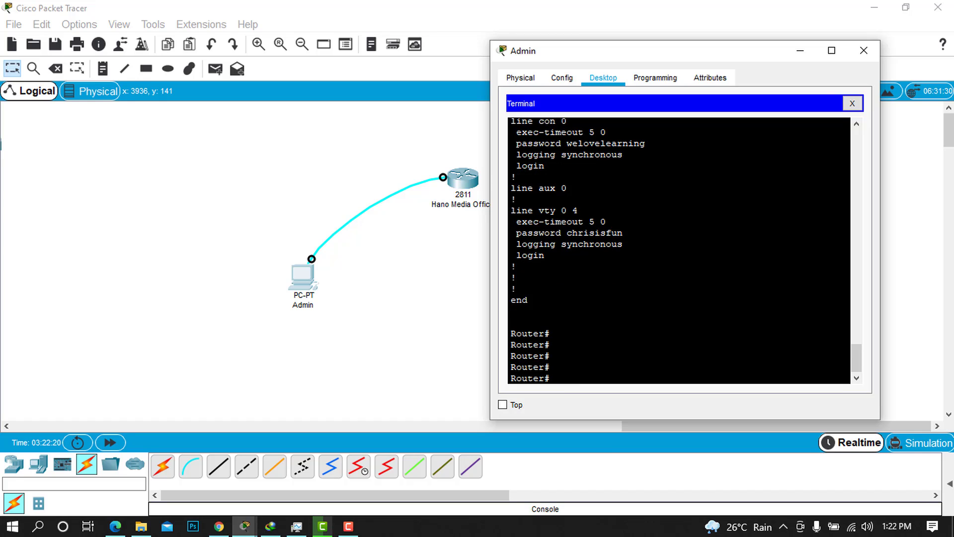
# Enter global configuration and enable service password-encryption
pyautogui.write('confi t')
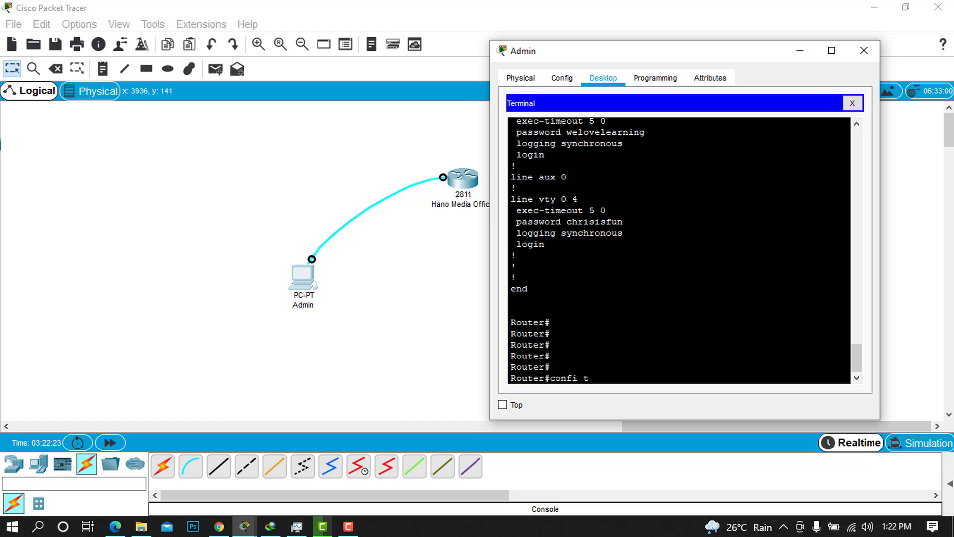
pyautogui.press('Return')
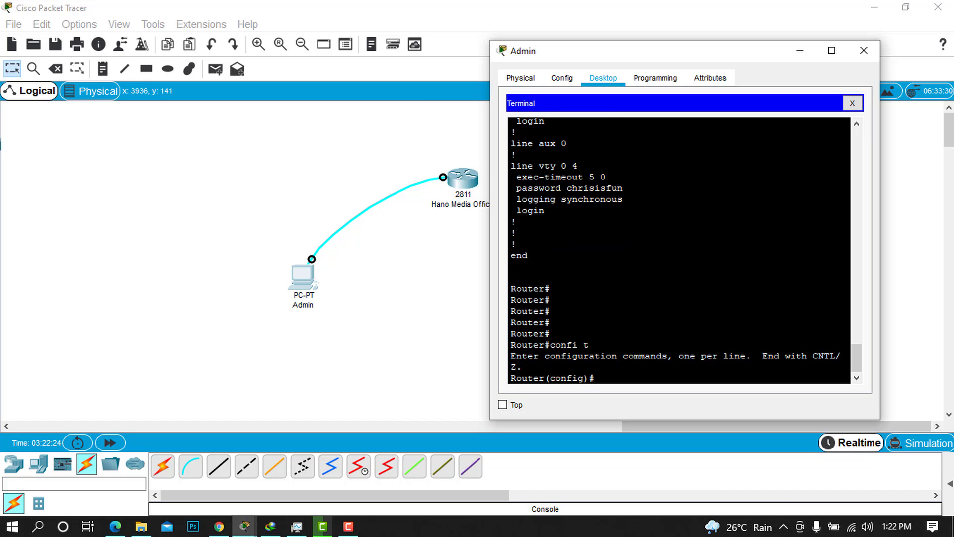
pyautogui.write('servi')
pyautogui.press('Tab')
pyautogui.write('pas')
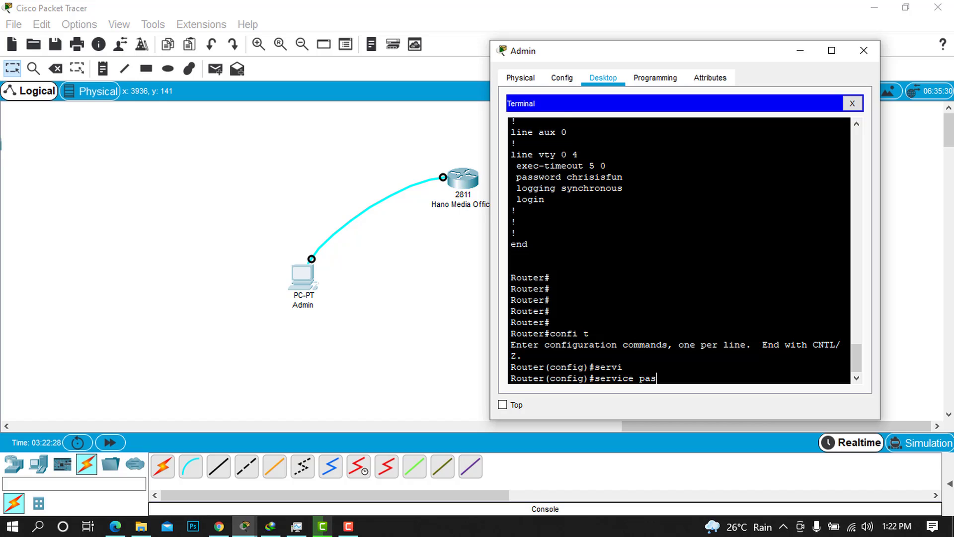
pyautogui.press('Tab')
pyautogui.press('Return')
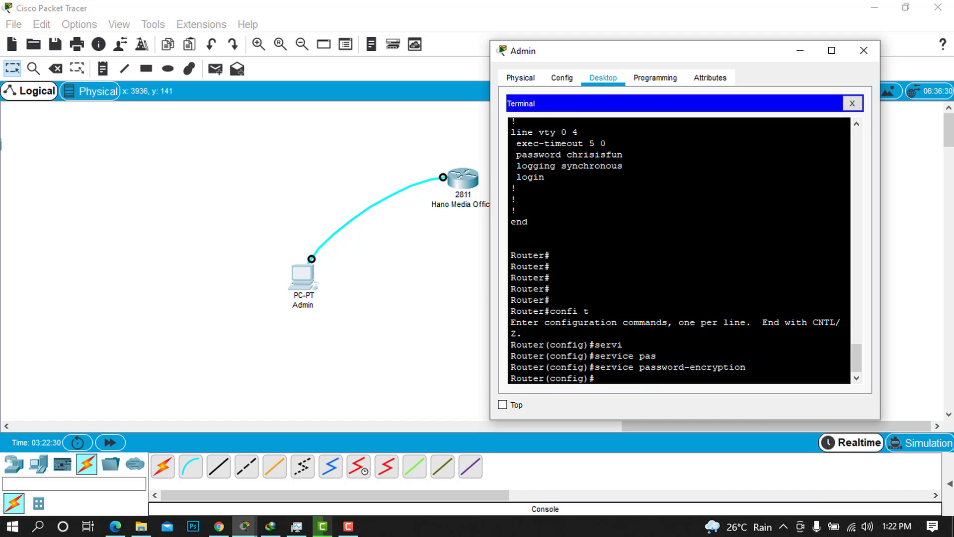
# Add MOTD banner 'Unathorized access is prohibited', exit, and display the running-config
pyautogui.write('banner motd #Un')
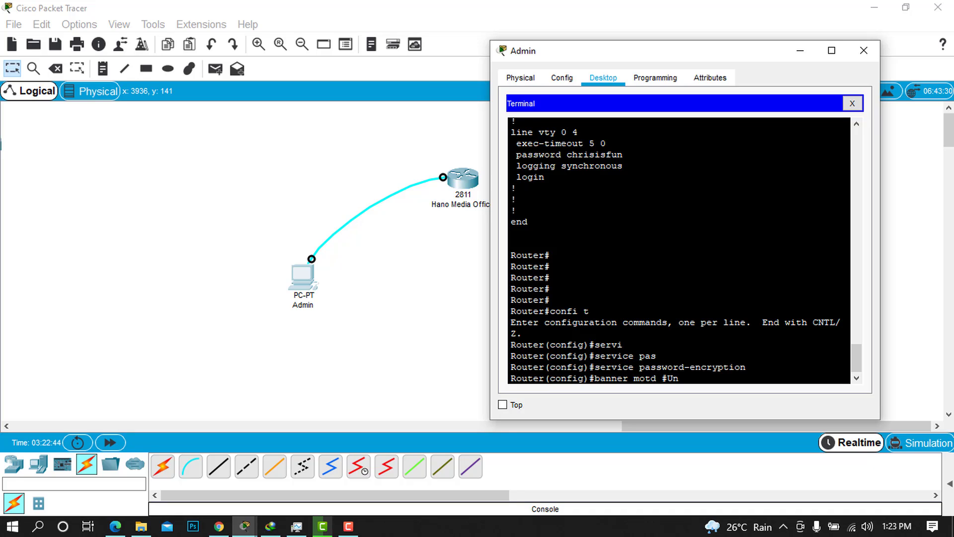
pyautogui.write('athorized access is prohib')
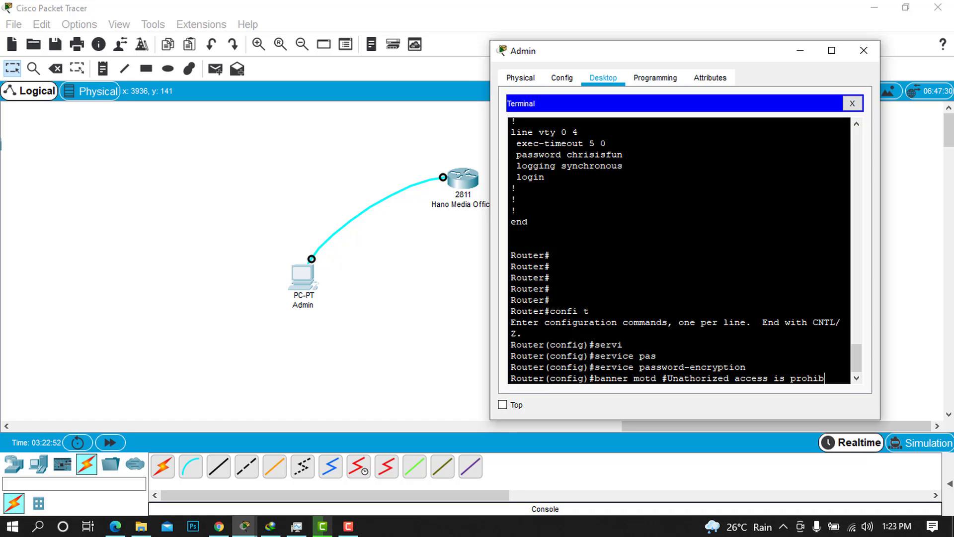
pyautogui.write('ited#')
pyautogui.press('Return')
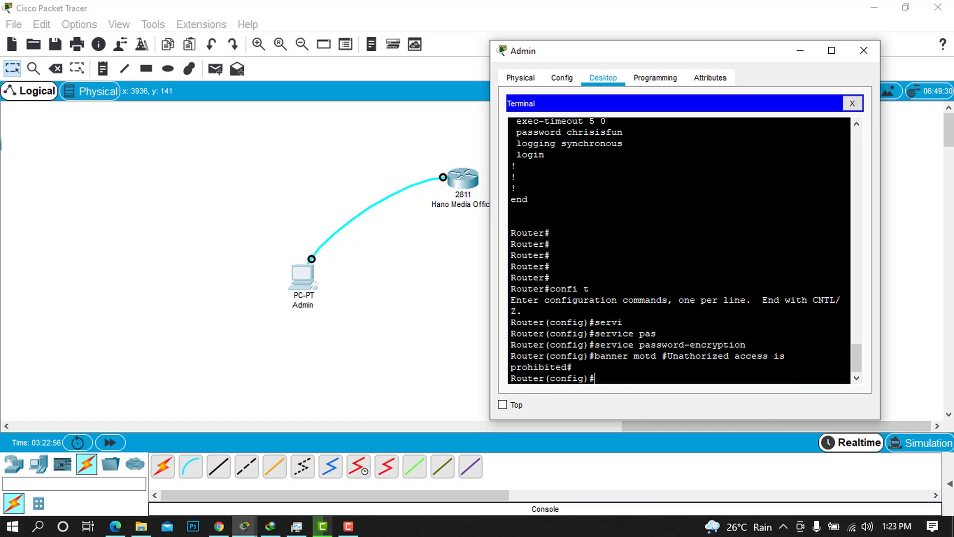
pyautogui.write('exit')
pyautogui.press('Return')
pyautogui.press('Return')
pyautogui.press('Return')
pyautogui.press('Return')
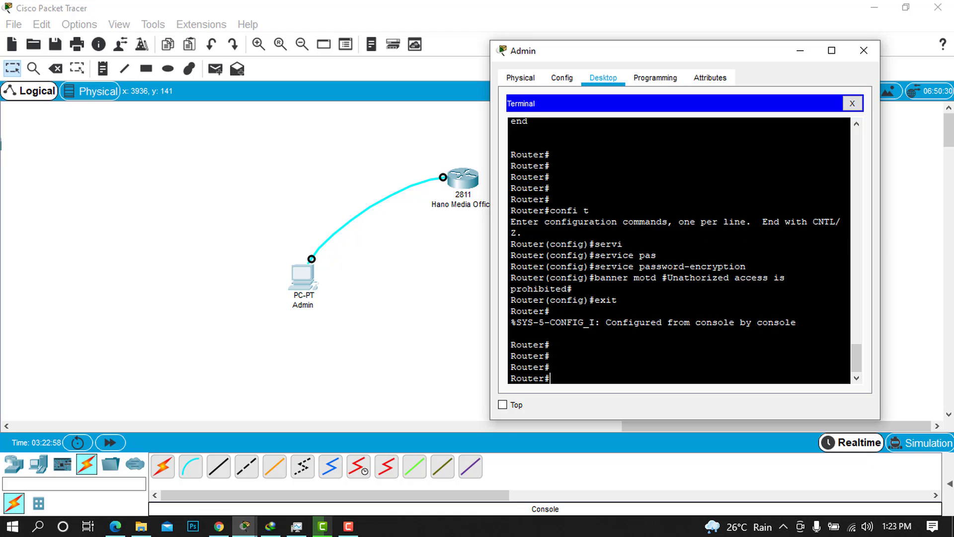
pyautogui.write('show running-config')
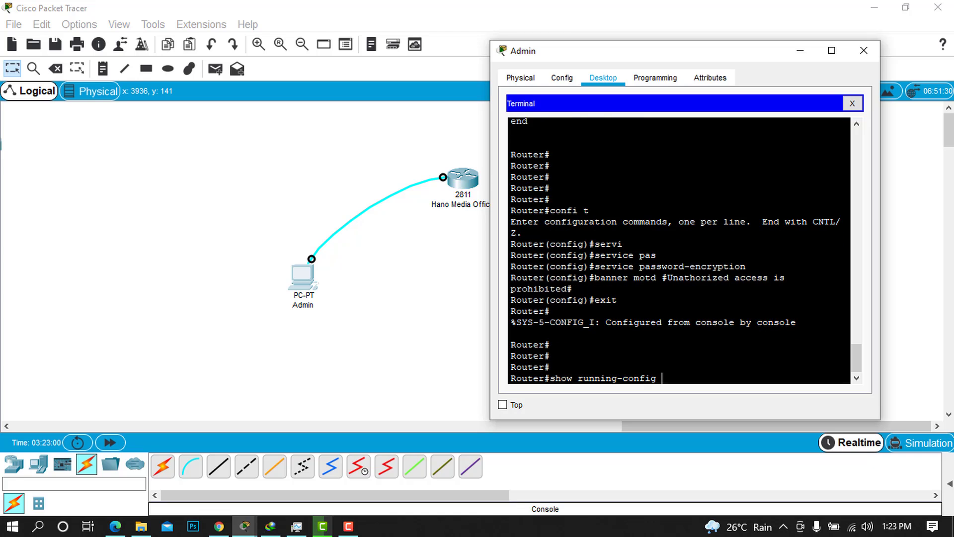
pyautogui.press('Return')
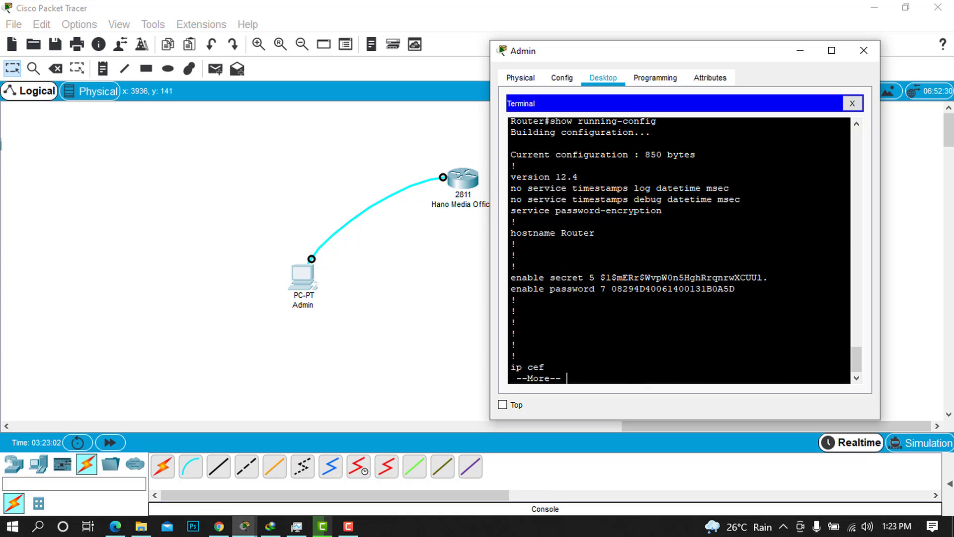
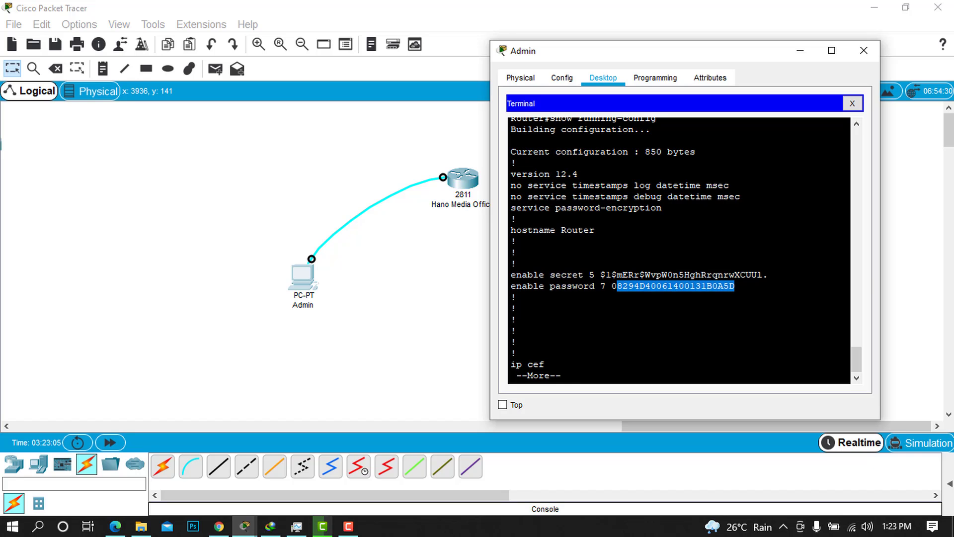
# Page through the remaining running-config to 'end', checking the passwords, banner and vty settings
pyautogui.press('Return')
pyautogui.press('Return')
pyautogui.press('Return')
pyautogui.press('Return')
pyautogui.press('Return')
pyautogui.press('Return')
pyautogui.press('Return')
pyautogui.press('Return')
pyautogui.press('Return')
pyautogui.press('Return')
pyautogui.press('Return')
pyautogui.press('Return')
pyautogui.press('Return')
pyautogui.press('Return')
pyautogui.press('Return')
pyautogui.press('Return')
pyautogui.press('Return')
pyautogui.press('Return')
pyautogui.press('Return')
pyautogui.press('Return')
pyautogui.press('Return')
pyautogui.press('Return')
pyautogui.press('Return')
pyautogui.press('Return')
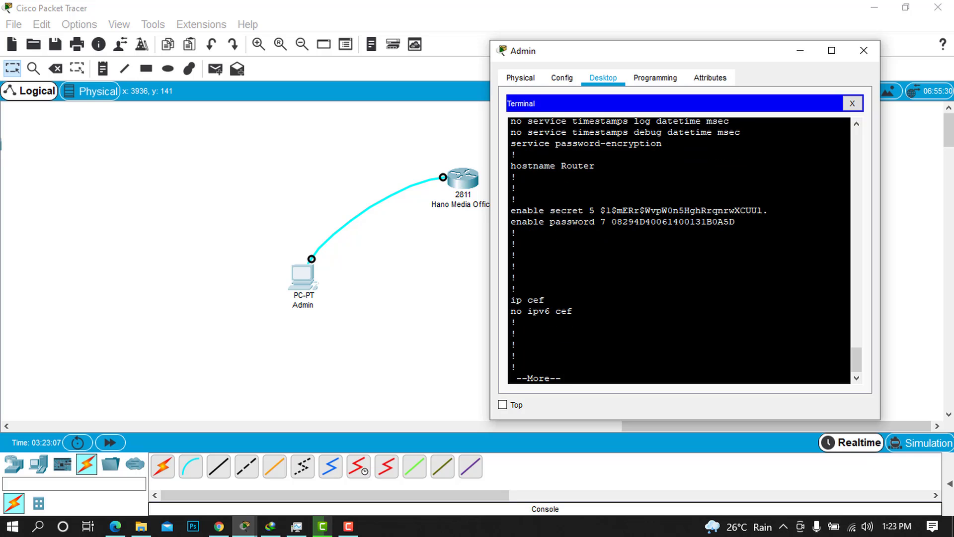
pyautogui.press('Return')
pyautogui.press('Return')
pyautogui.press('Return')
pyautogui.press('Return')
pyautogui.press('Return')
pyautogui.press('Return')
pyautogui.press('Return')
pyautogui.press('Return')
pyautogui.press('Return')
pyautogui.press('Return')
pyautogui.press('Return')
pyautogui.press('Return')
pyautogui.press('Return')
pyautogui.press('Return')
pyautogui.press('Return')
pyautogui.press('Return')
pyautogui.press('Return')
pyautogui.press('Return')
pyautogui.press('Return')
pyautogui.press('Return')
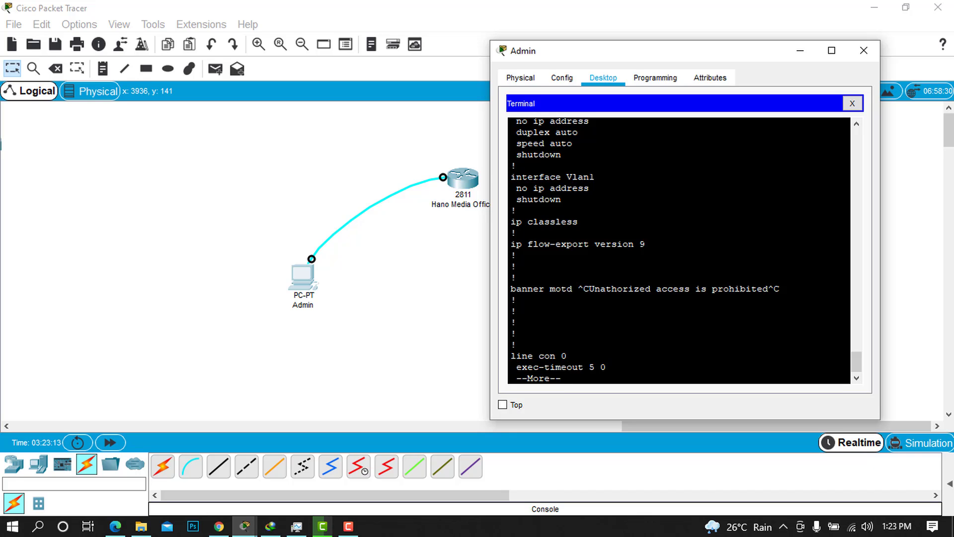
pyautogui.press('Return')
pyautogui.press('Return')
pyautogui.press('Return')
pyautogui.press('Return')
pyautogui.press('Return')
pyautogui.press('Return')
pyautogui.press('Return')
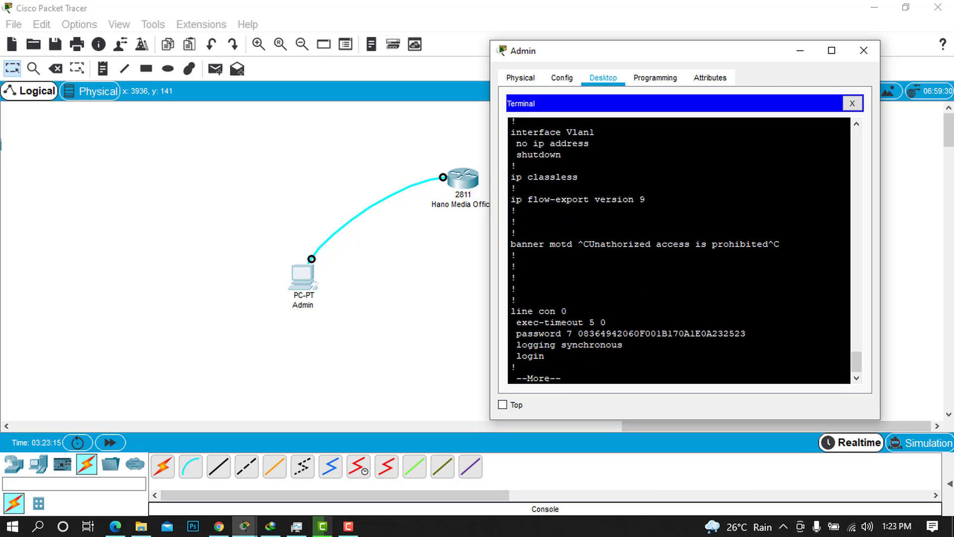
pyautogui.press('Return')
pyautogui.press('Return')
pyautogui.press('Return')
pyautogui.press('Return')
pyautogui.press('Return')
pyautogui.press('Return')
pyautogui.press('Return')
pyautogui.press('Return')
pyautogui.press('Return')
pyautogui.press('Return')
pyautogui.press('Return')
pyautogui.press('Return')
pyautogui.press('Return')
pyautogui.press('Return')
pyautogui.press('Return')
pyautogui.press('Return')
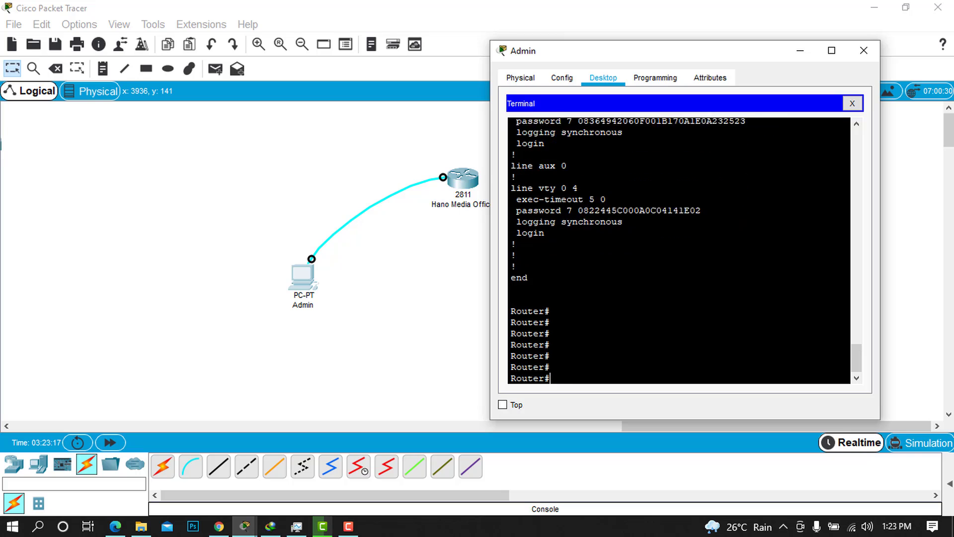
# Log out with exit, then log back in past the 'Unathorized access is prohibited' banner using the console password
pyautogui.write('exit')
pyautogui.press('Return')
pyautogui.press('Return')
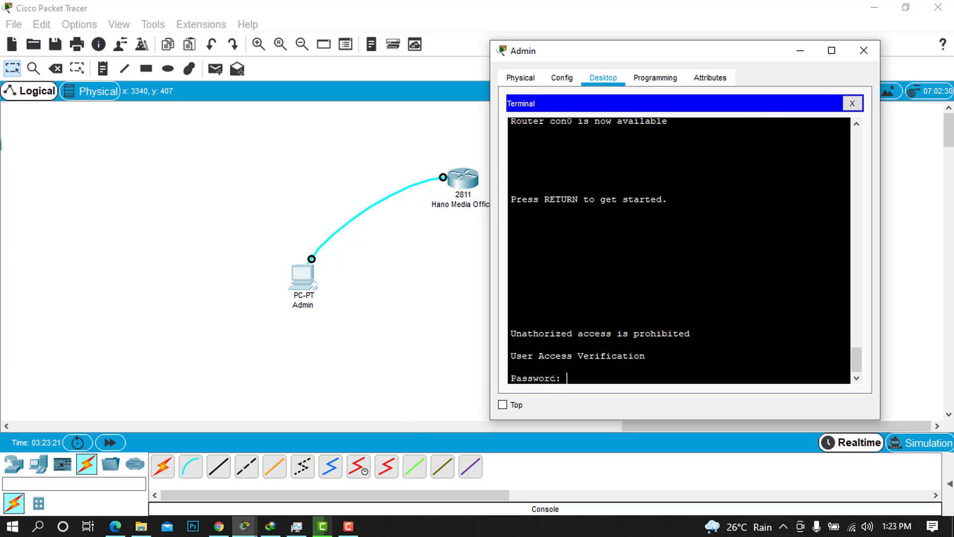
pyautogui.moveTo(512, 334); pyautogui.dragTo(690, 333)
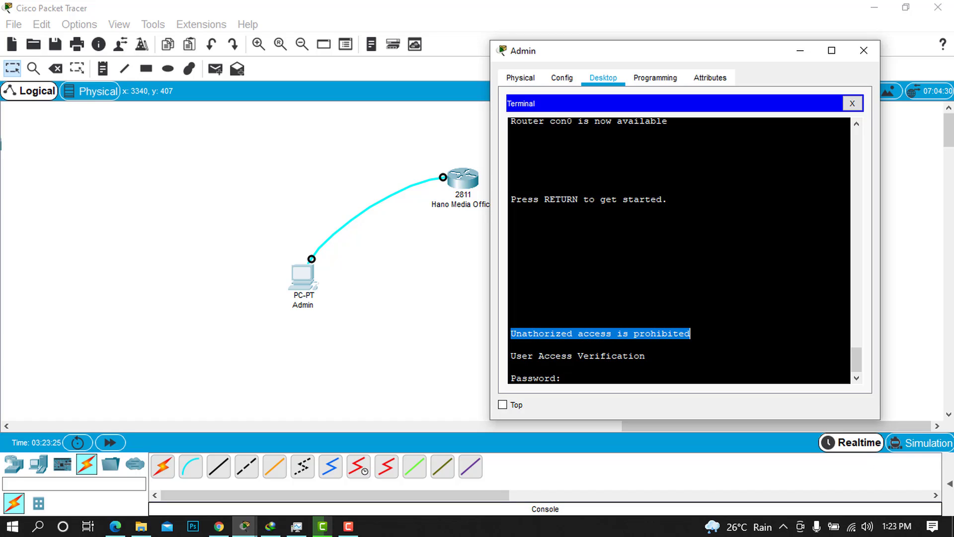
pyautogui.click(691, 334)
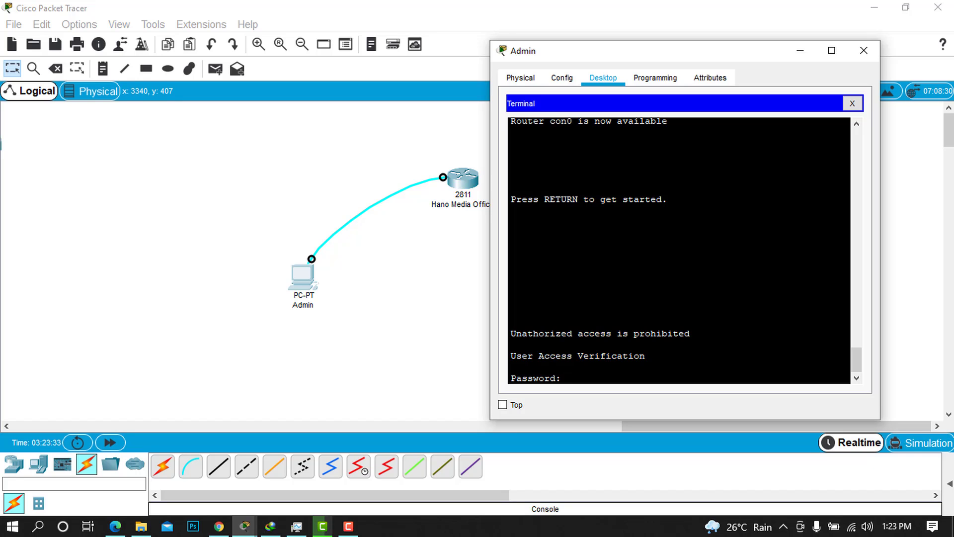
pyautogui.press('Return')
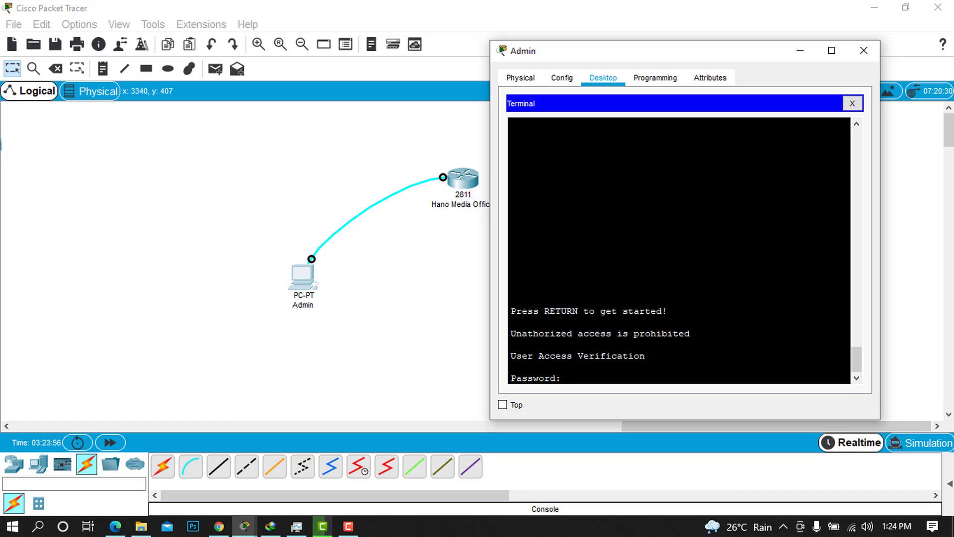
pyautogui.press('Return')
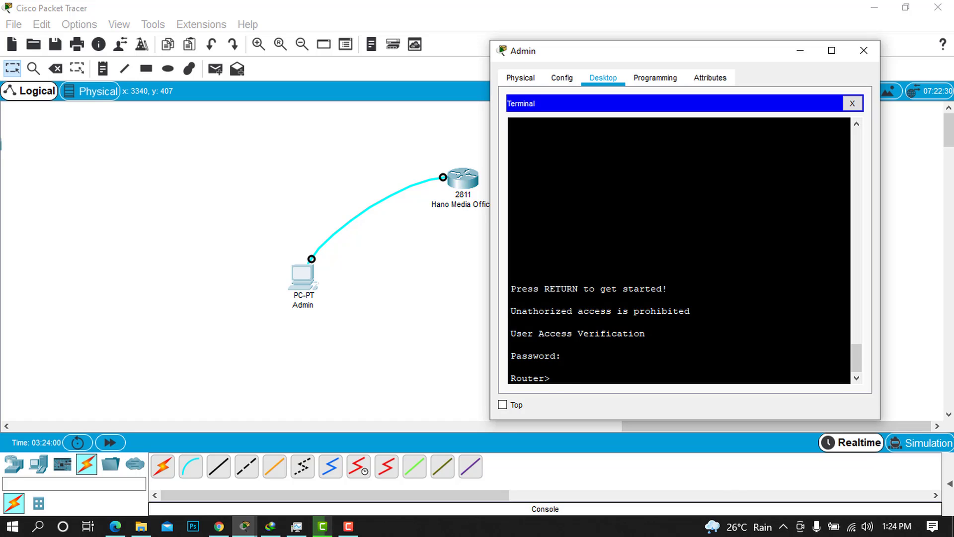
# Enter privileged mode with the enable secret after three rejected attempts, then enter global configuration mode
pyautogui.write('en')
pyautogui.press('Return')
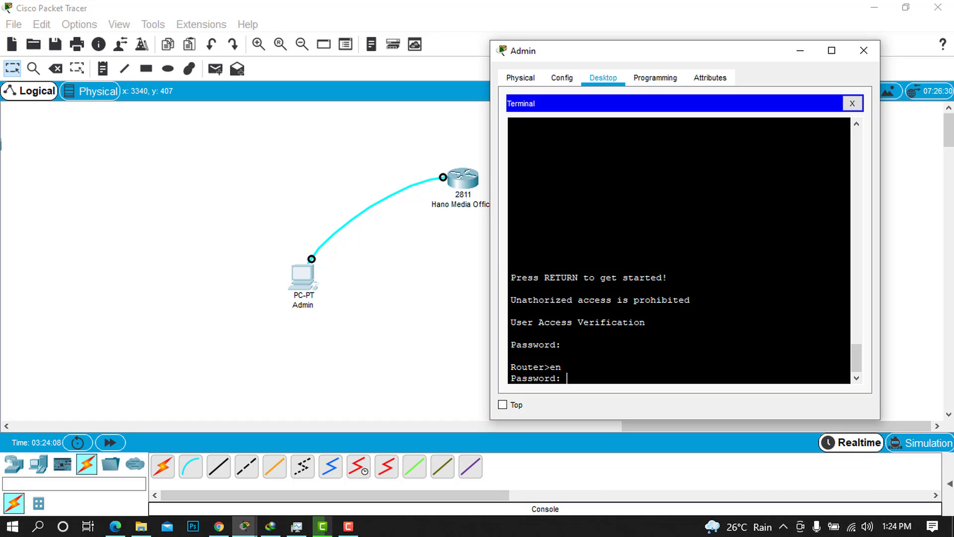
pyautogui.press('Return')
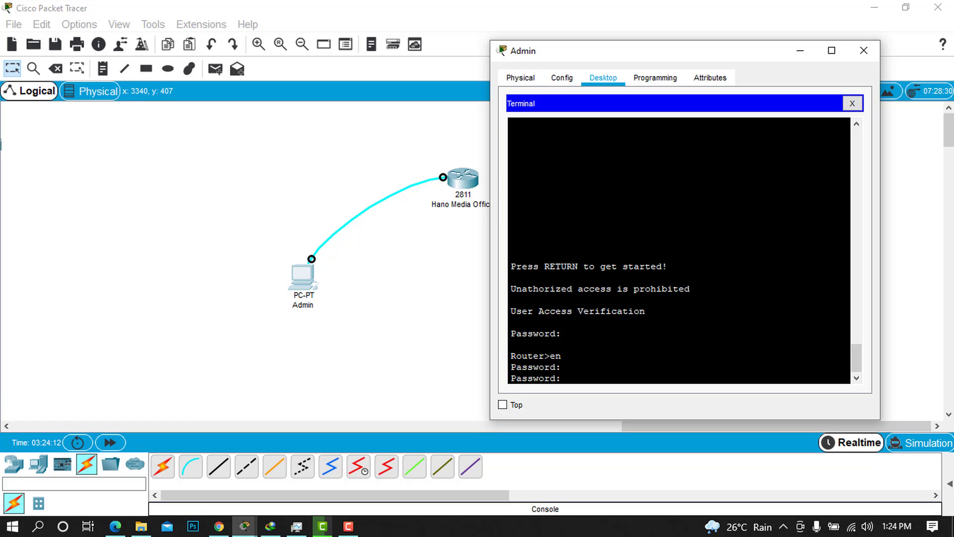
pyautogui.press('Return')
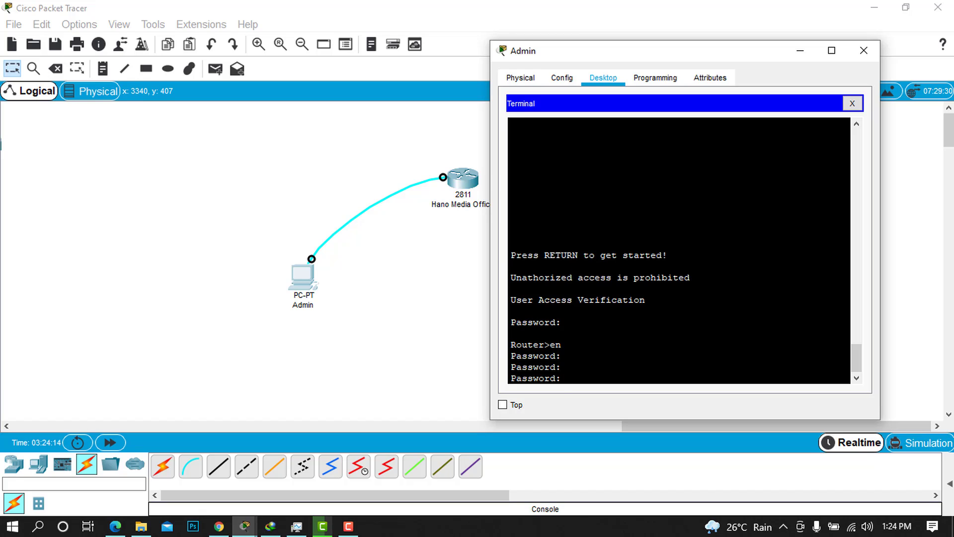
pyautogui.press('Return')
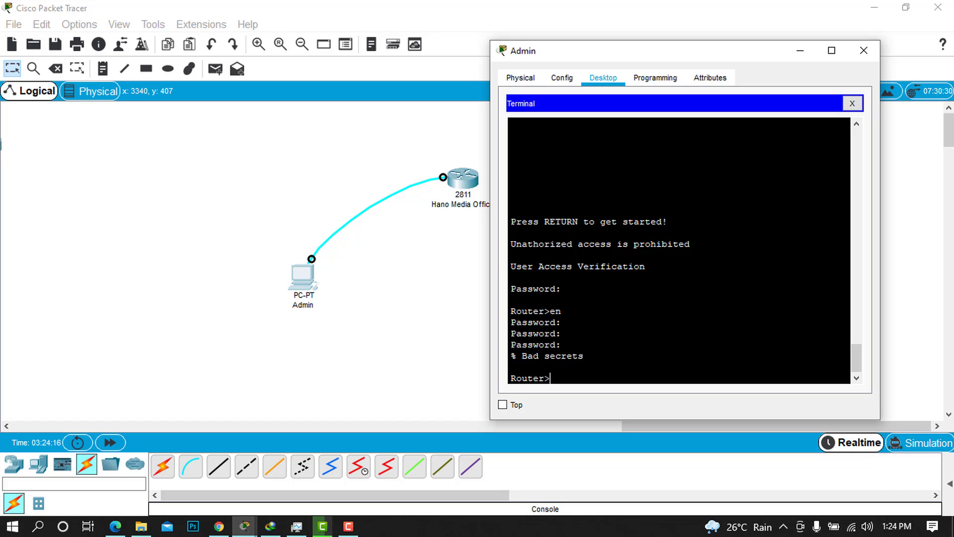
pyautogui.write('en')
pyautogui.press('Return')
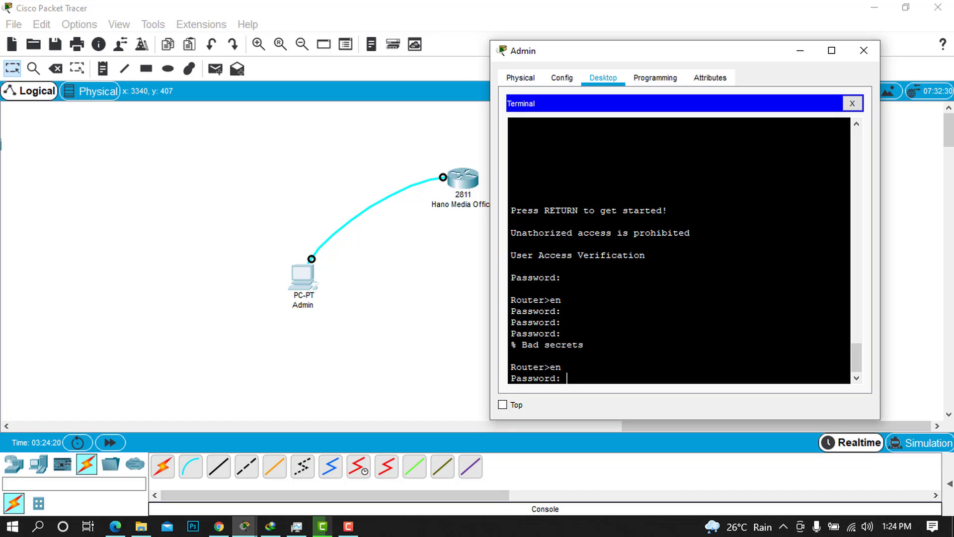
pyautogui.press('Return')
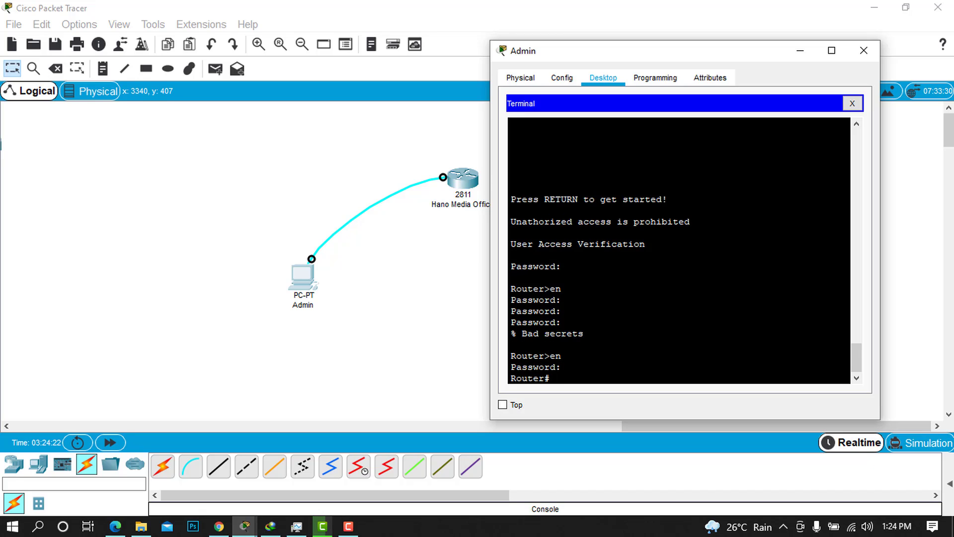
pyautogui.write('conf t')
pyautogui.press('Return')
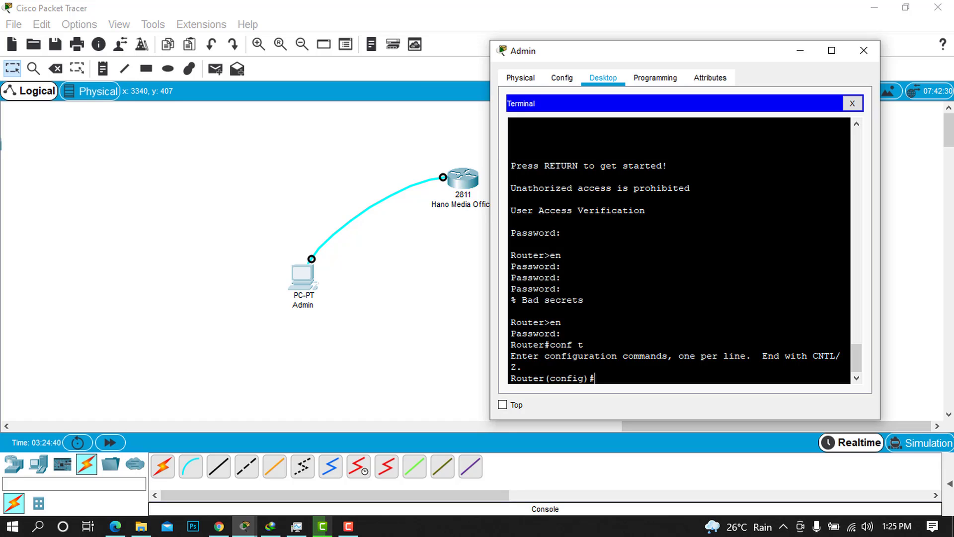
# Set ip domain-name hano.com and create user admin with privilege 15 and a secret password
pyautogui.write('ip domain-name ha')
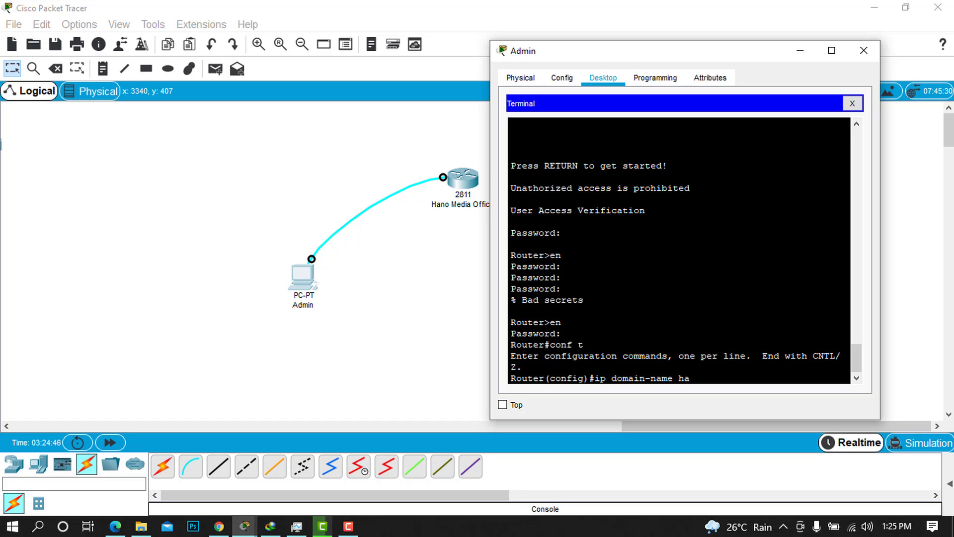
pyautogui.write('no.com')
pyautogui.press('Return')
pyautogui.write('us')
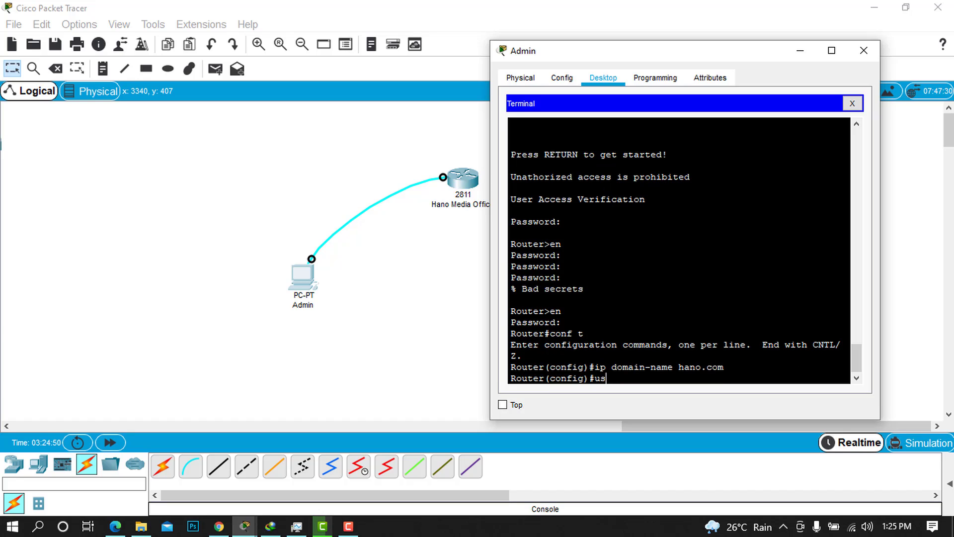
pyautogui.write('ername admin privi')
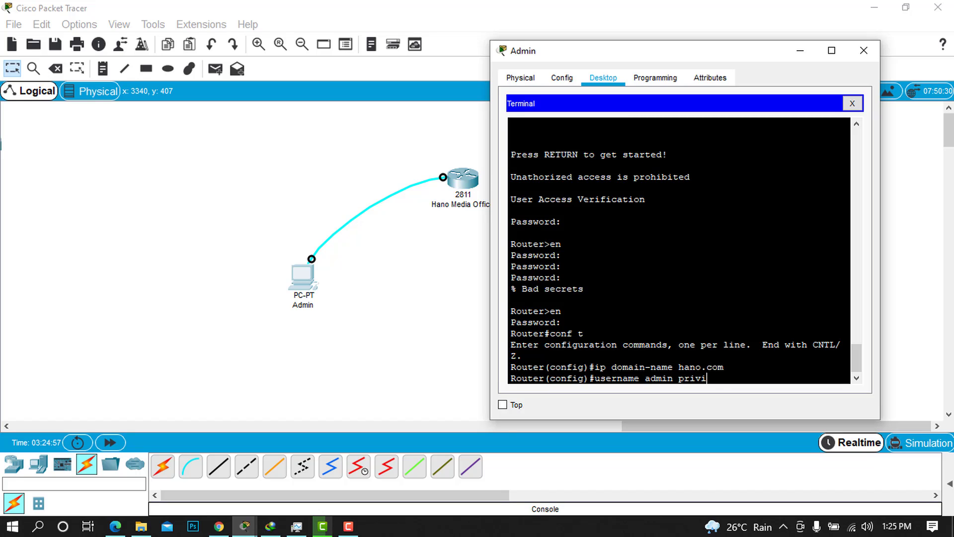
pyautogui.press('Tab')
pyautogui.write('15')
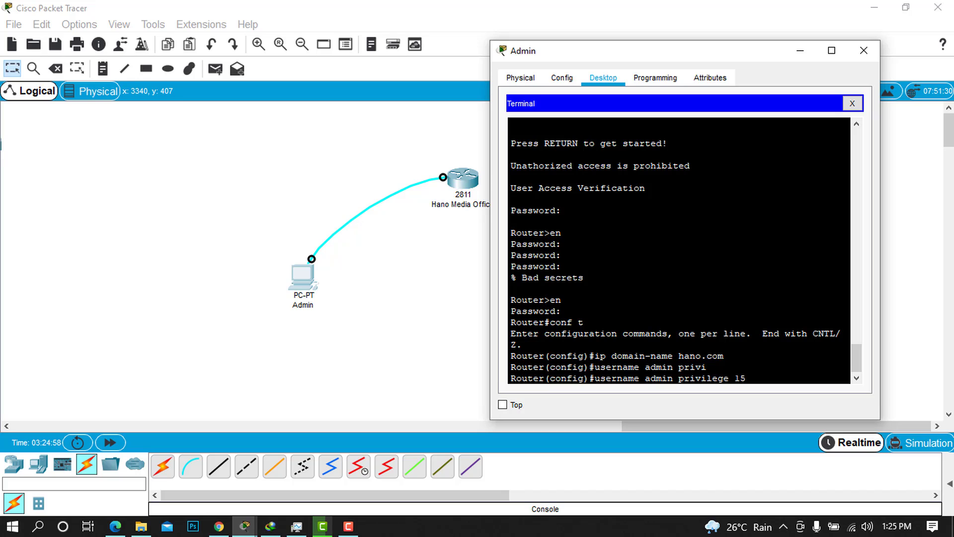
pyautogui.write(' sec')
pyautogui.press('Tab')
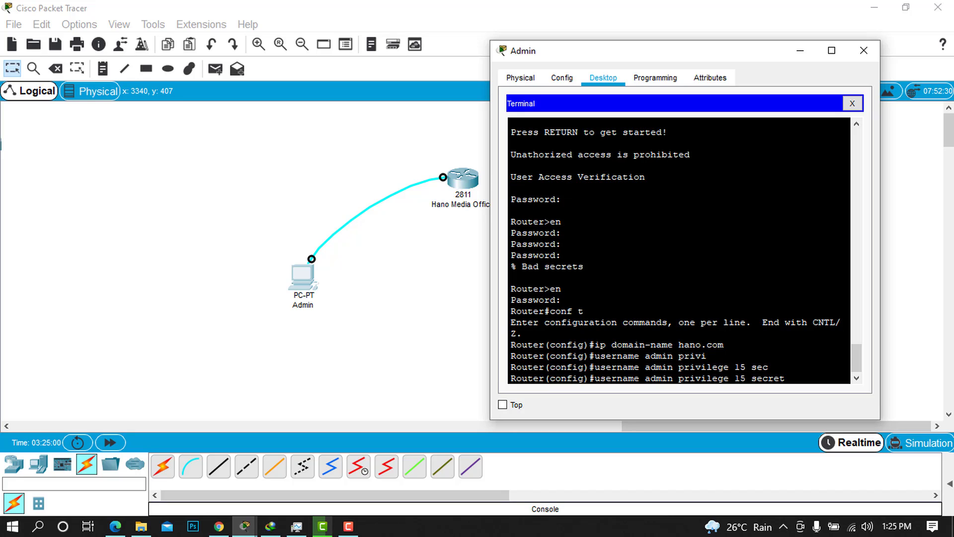
pyautogui.write('adminpass10')
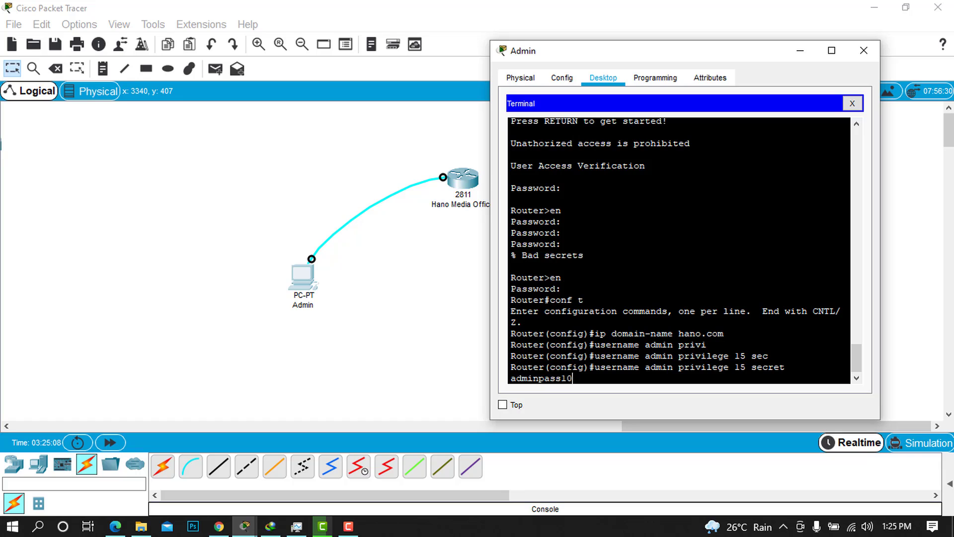
pyautogui.press('Return')
# Configure line vty 0 4 with transport input ssh
pyautogui.write('li')
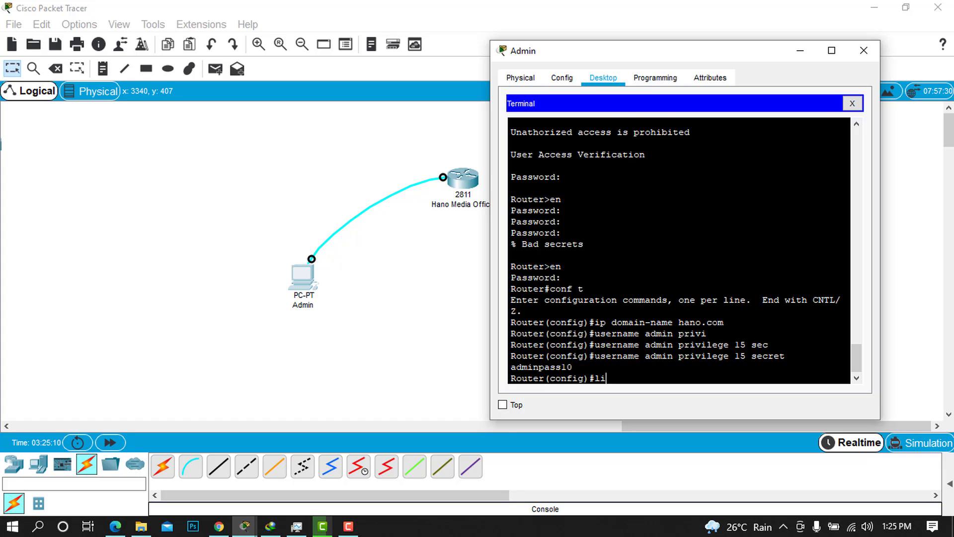
pyautogui.write('ne vty 0 4')
pyautogui.press('Return')
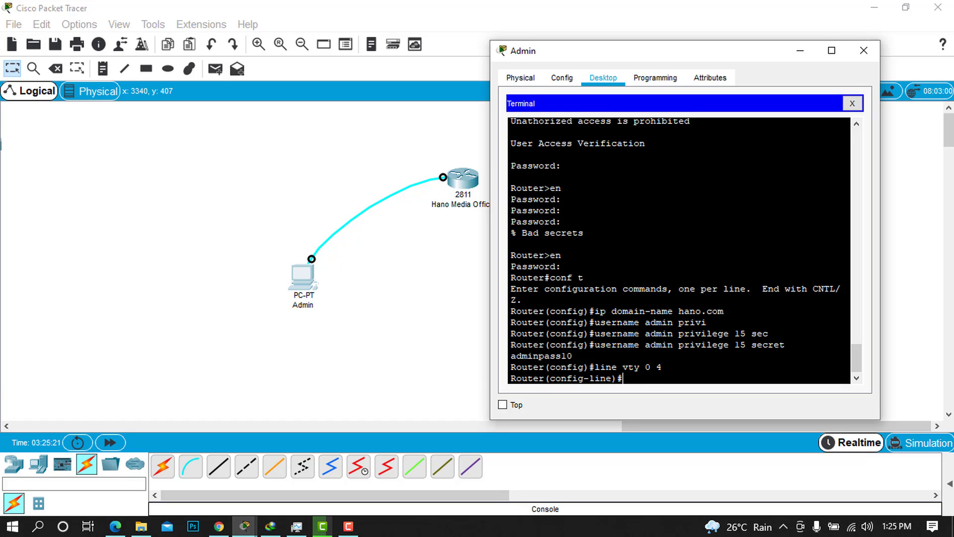
pyautogui.write('trans')
pyautogui.press('Tab')
pyautogui.write('i')
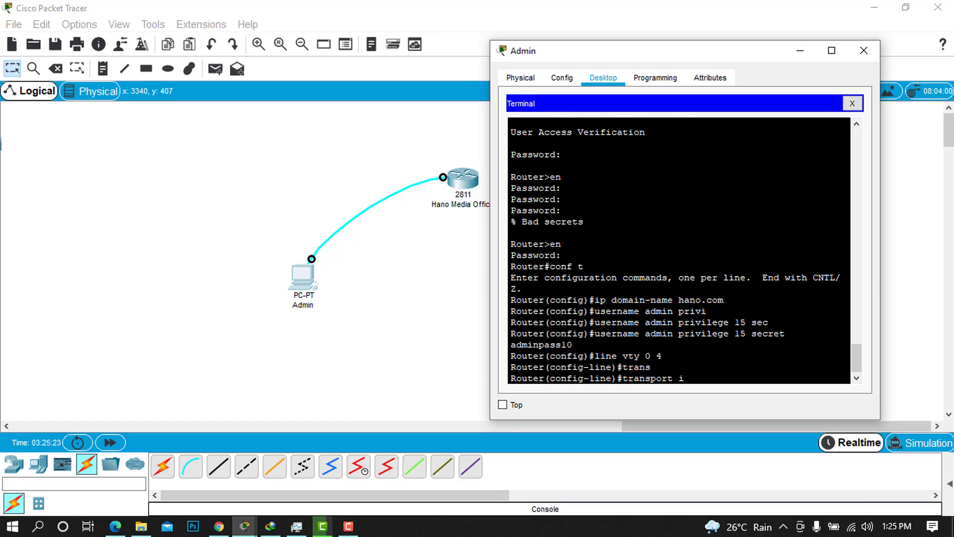
pyautogui.write('nput')
pyautogui.press('Tab')
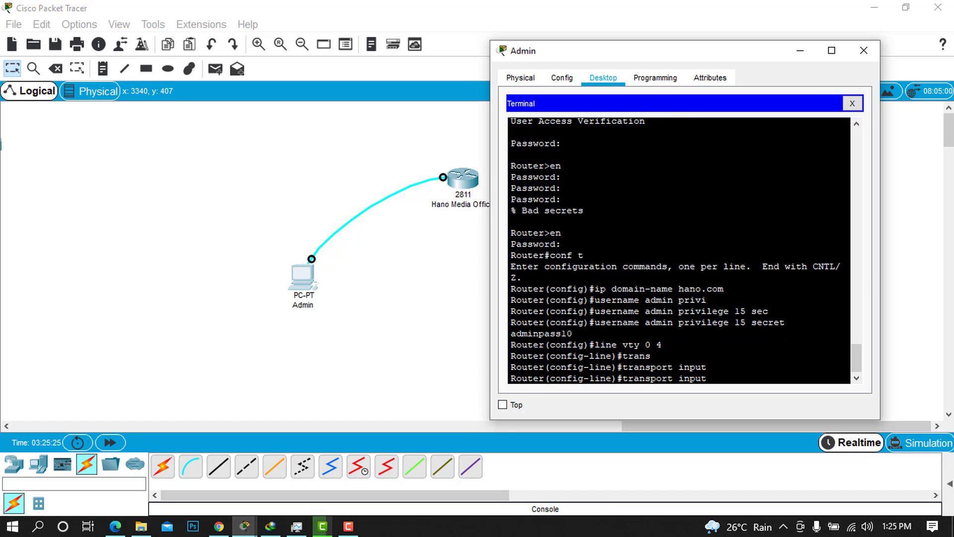
pyautogui.write('ssh')
pyautogui.press('Return')
# Require login local on the vty lines
pyautogui.write('log')
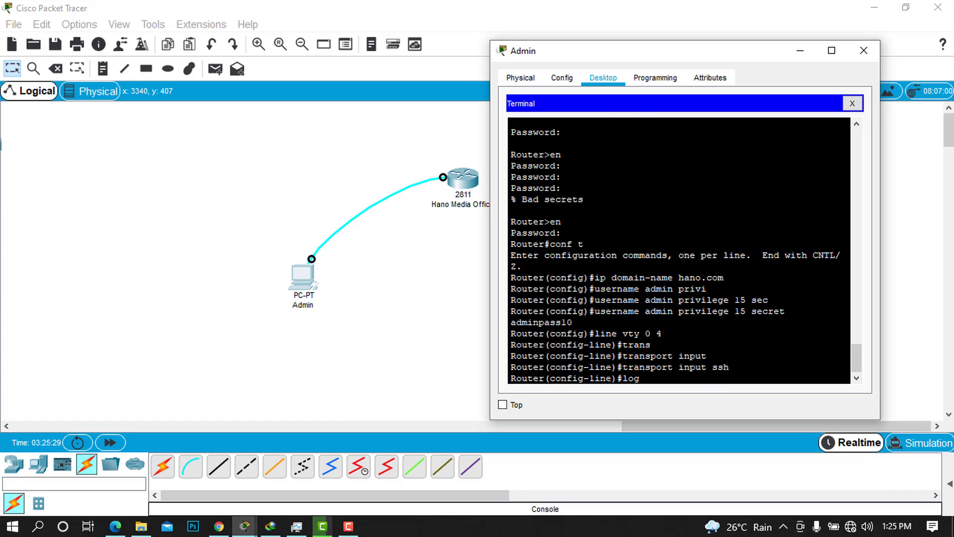
pyautogui.write('in')
pyautogui.press('Return')
pyautogui.write('login l')
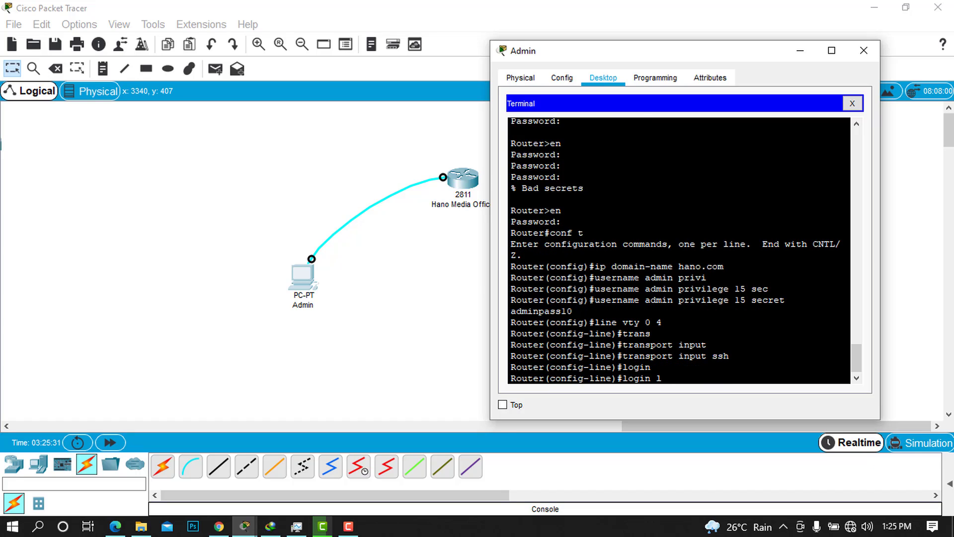
pyautogui.write('o')
pyautogui.press('Tab')
pyautogui.press('Return')
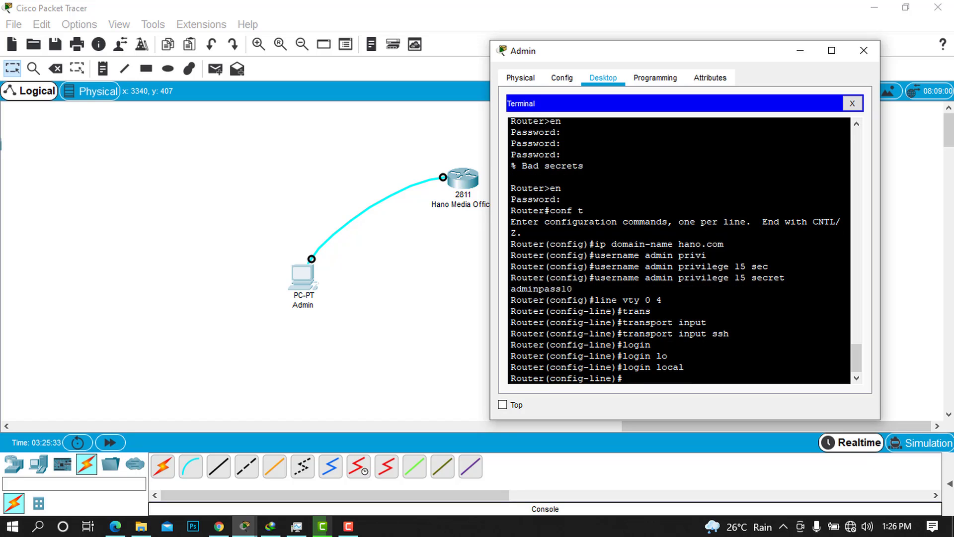
# Leave line configuration and save the configuration with do wr
pyautogui.write('exit')
pyautogui.press('Return')
pyautogui.write('do w')
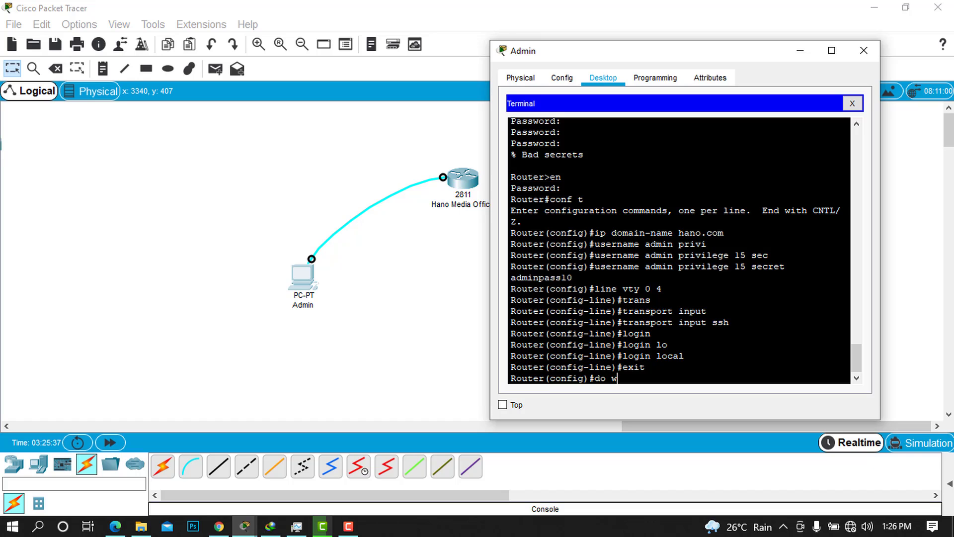
pyautogui.write('r')
pyautogui.press('Return')
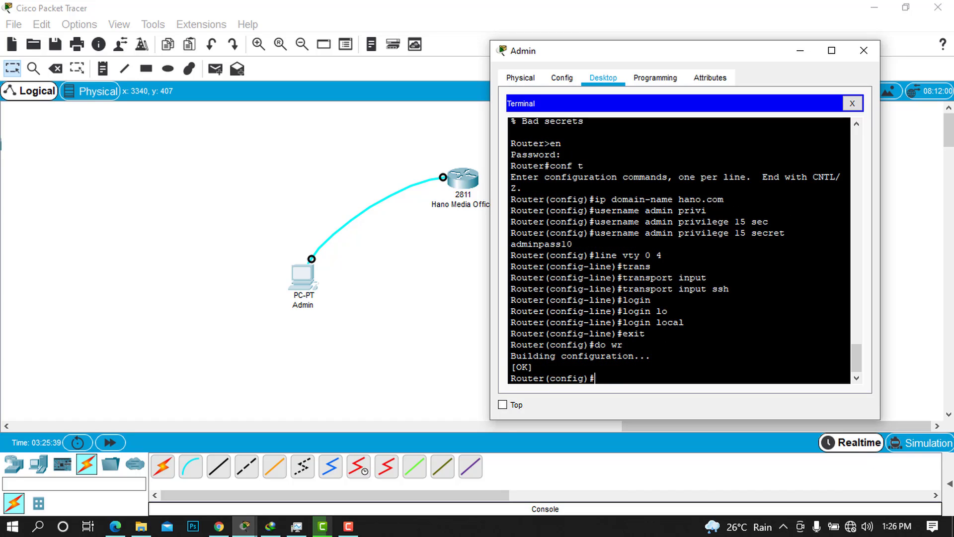